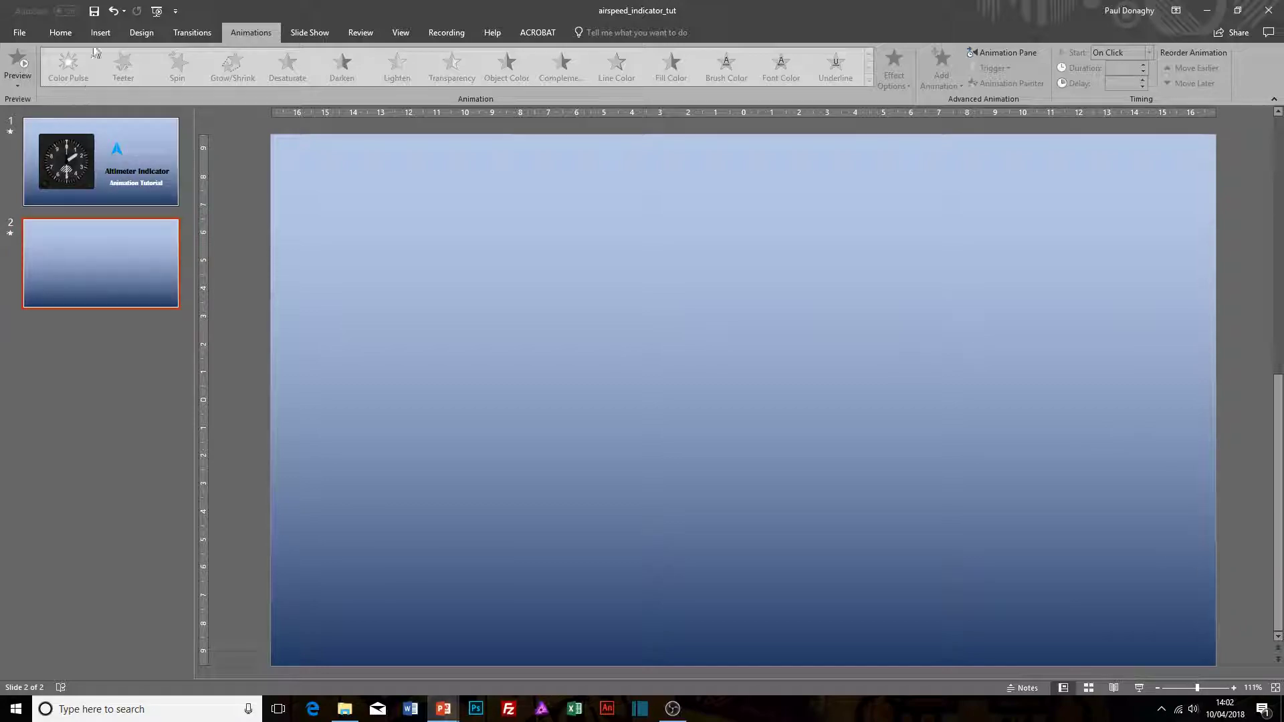
# Insert the altimeter_back picture from the Altitude_png folder onto slide 2.
pyautogui.click(100, 33)
pyautogui.click(92, 64)
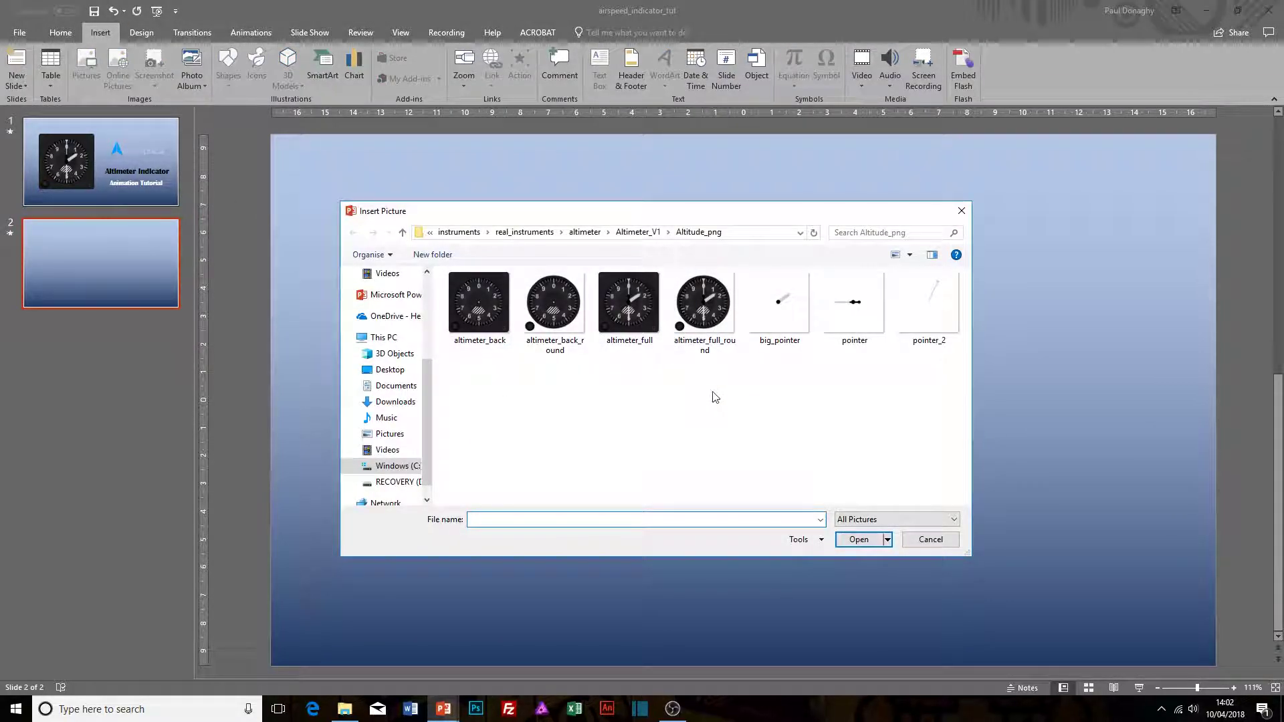
pyautogui.click(486, 318)
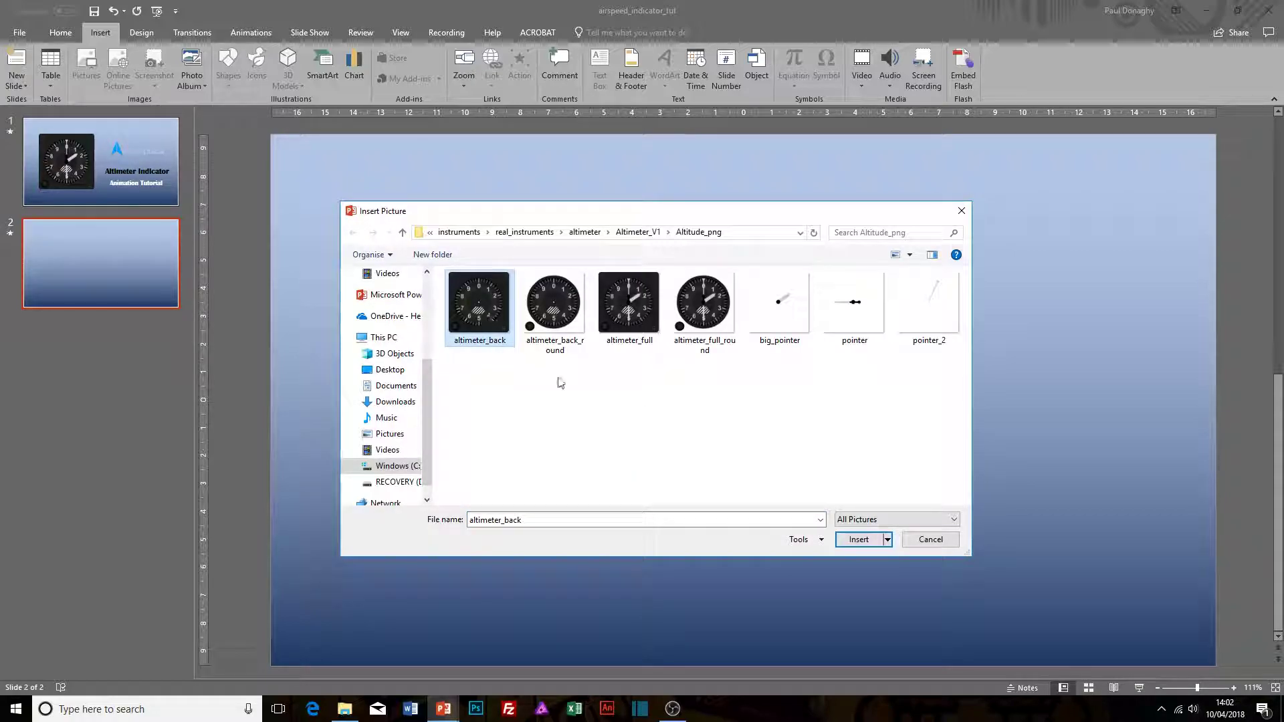
pyautogui.click(858, 539)
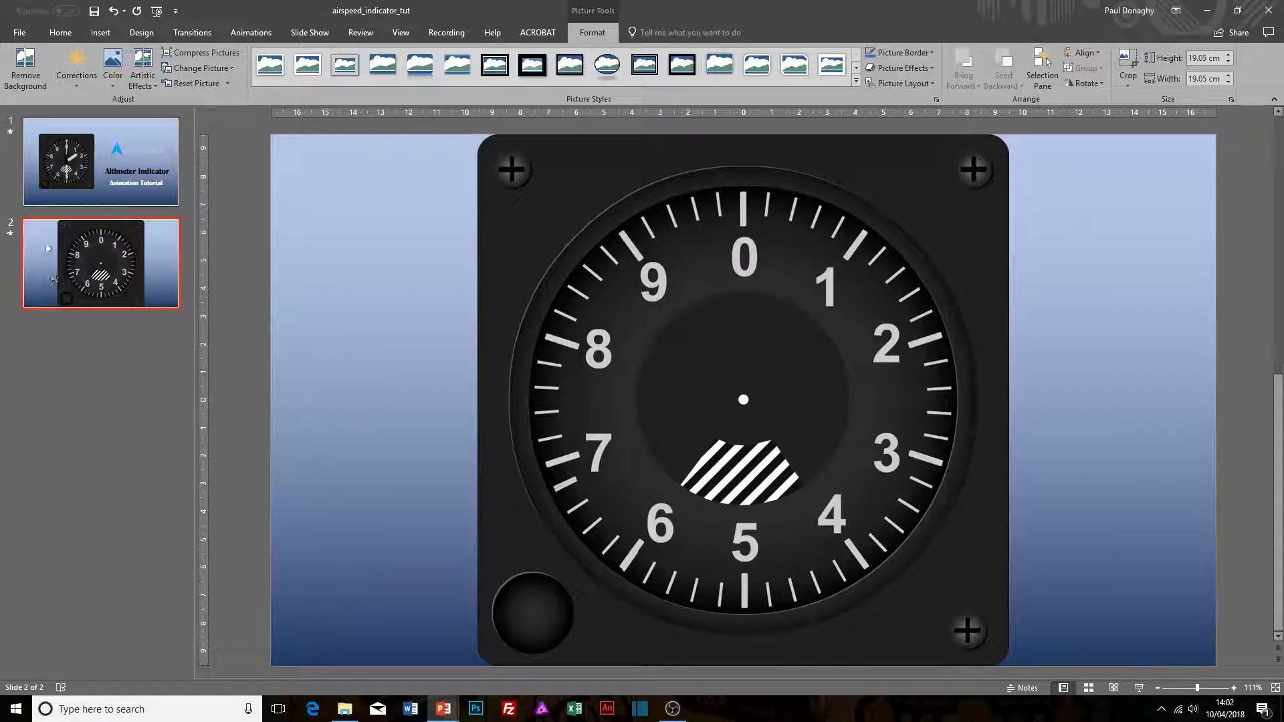
# Insert the big_pointer picture on top of the altimeter dial.
pyautogui.click(100, 33)
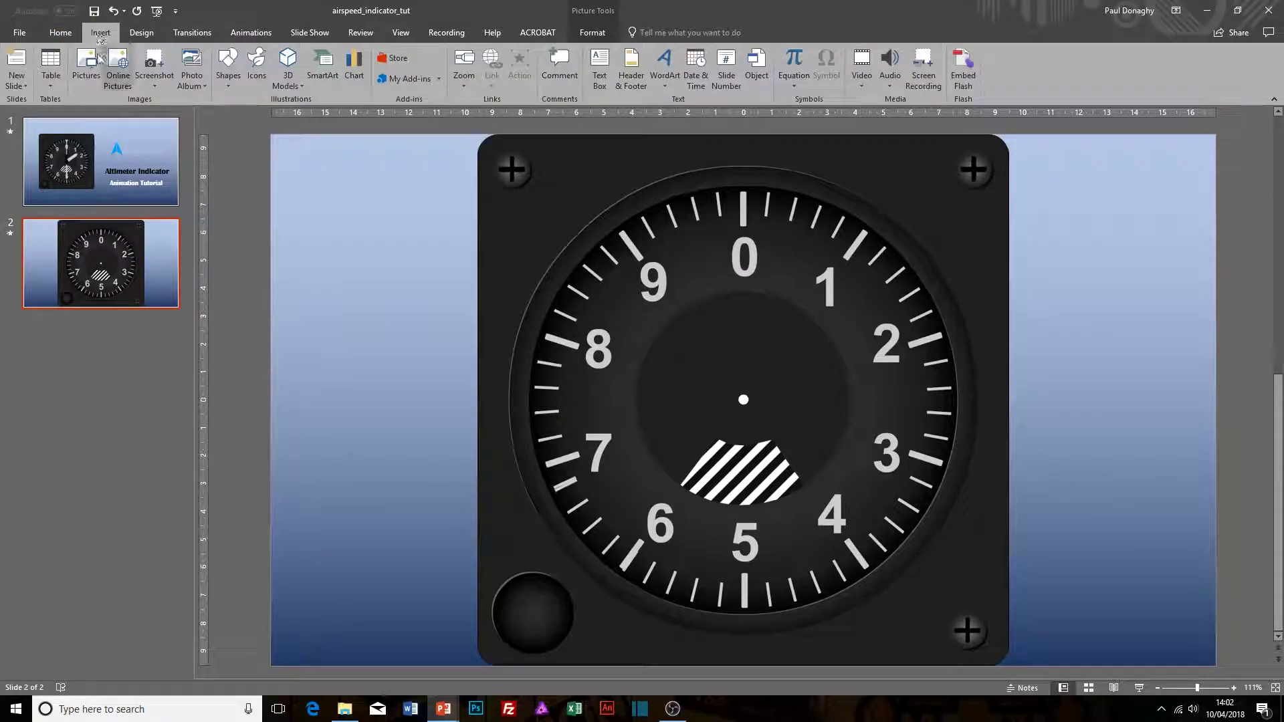
pyautogui.click(86, 67)
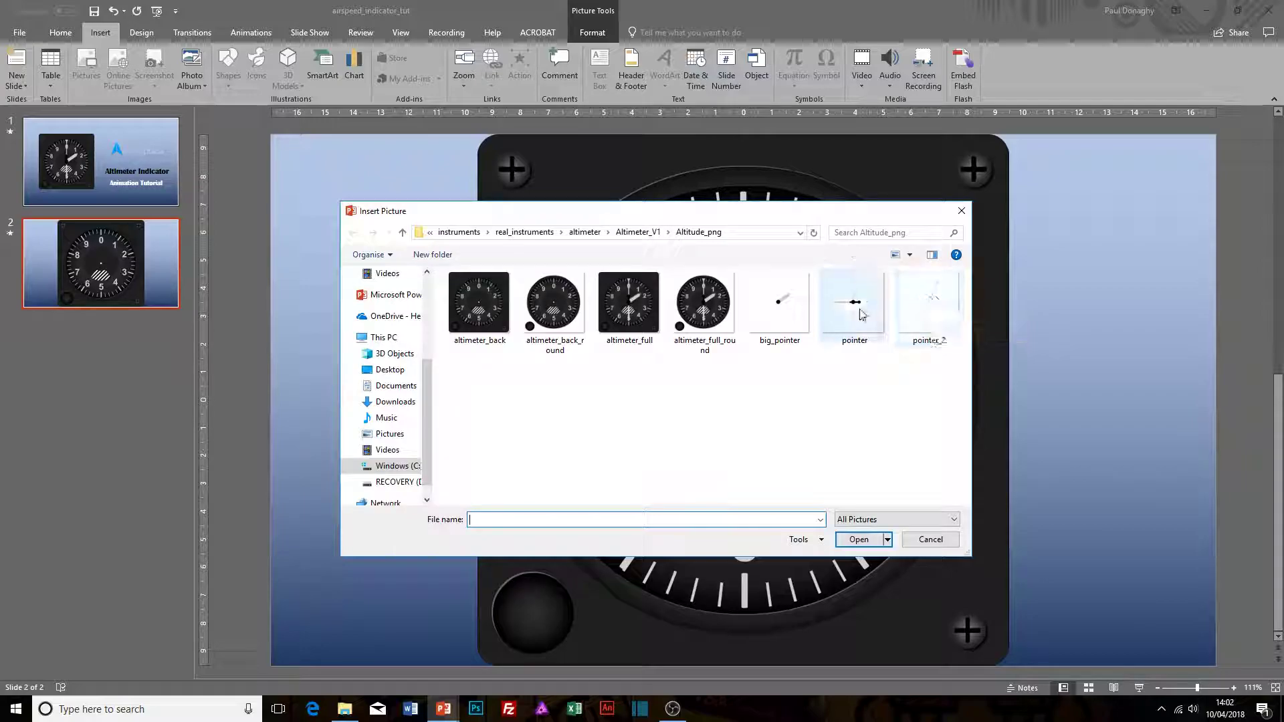
pyautogui.click(777, 307)
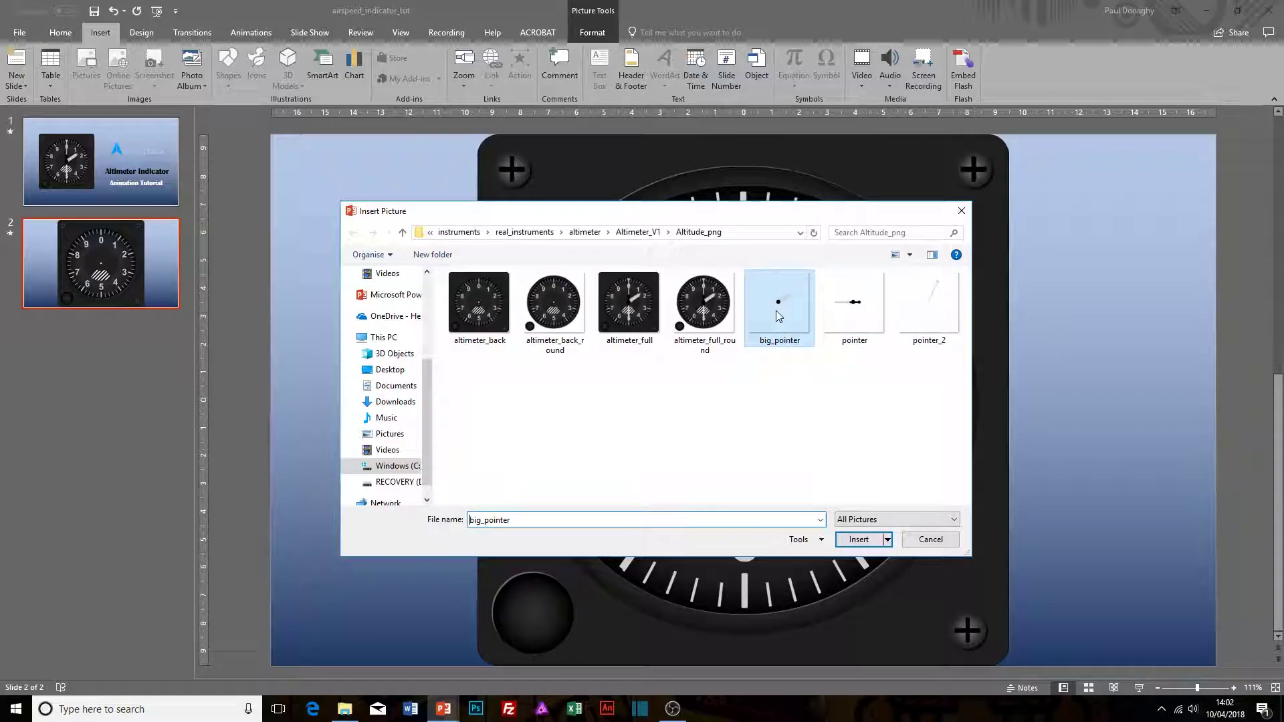
pyautogui.click(859, 539)
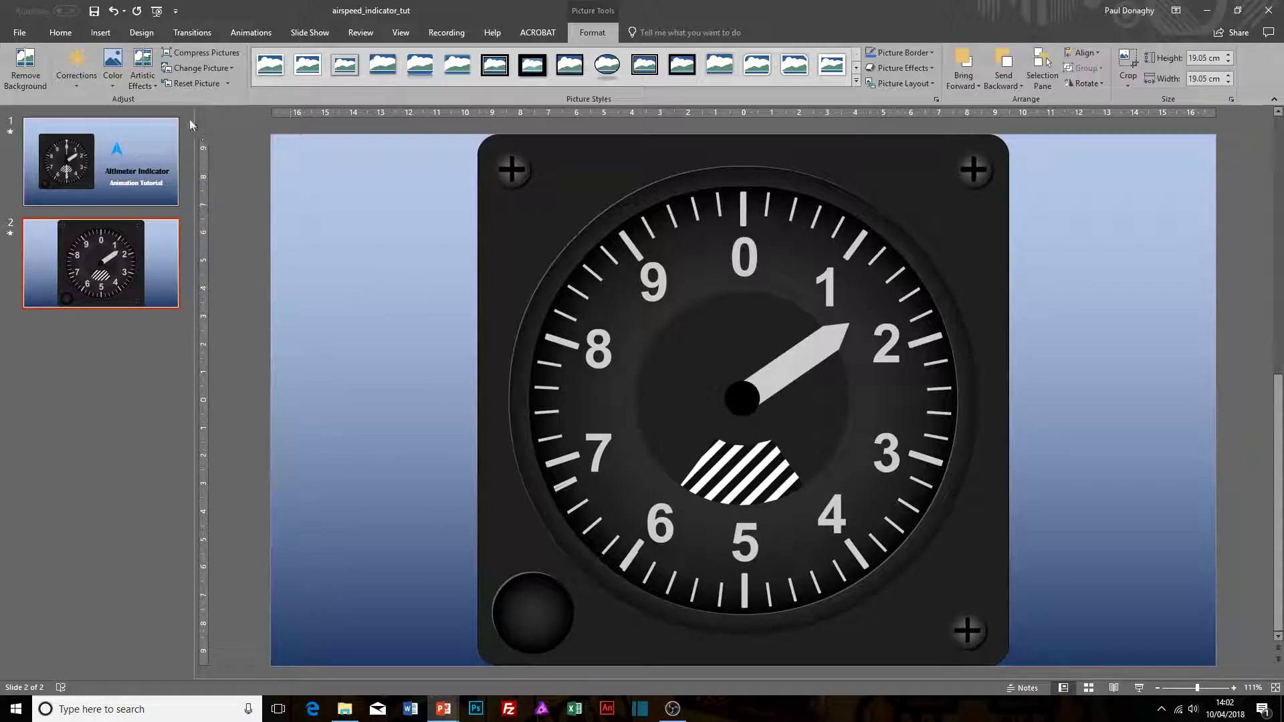
# Insert the picture named pointer over the dial and the big pointer.
pyautogui.click(100, 32)
pyautogui.click(87, 64)
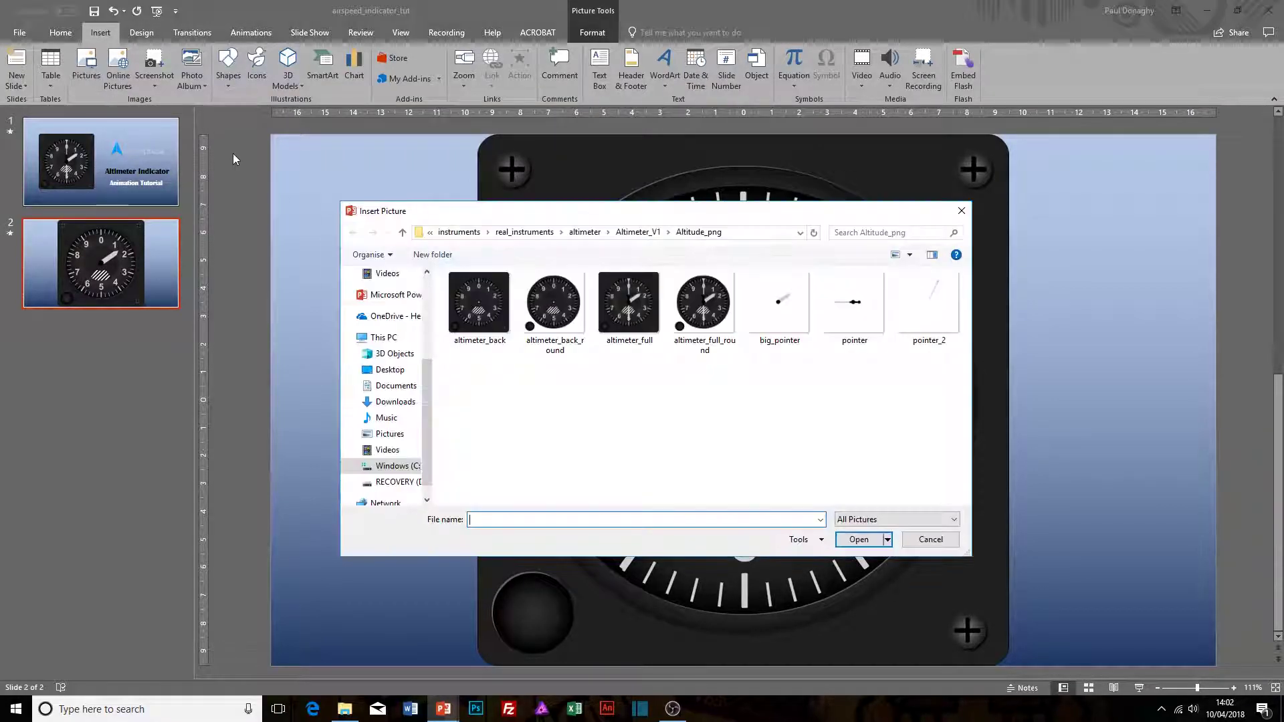
pyautogui.click(854, 304)
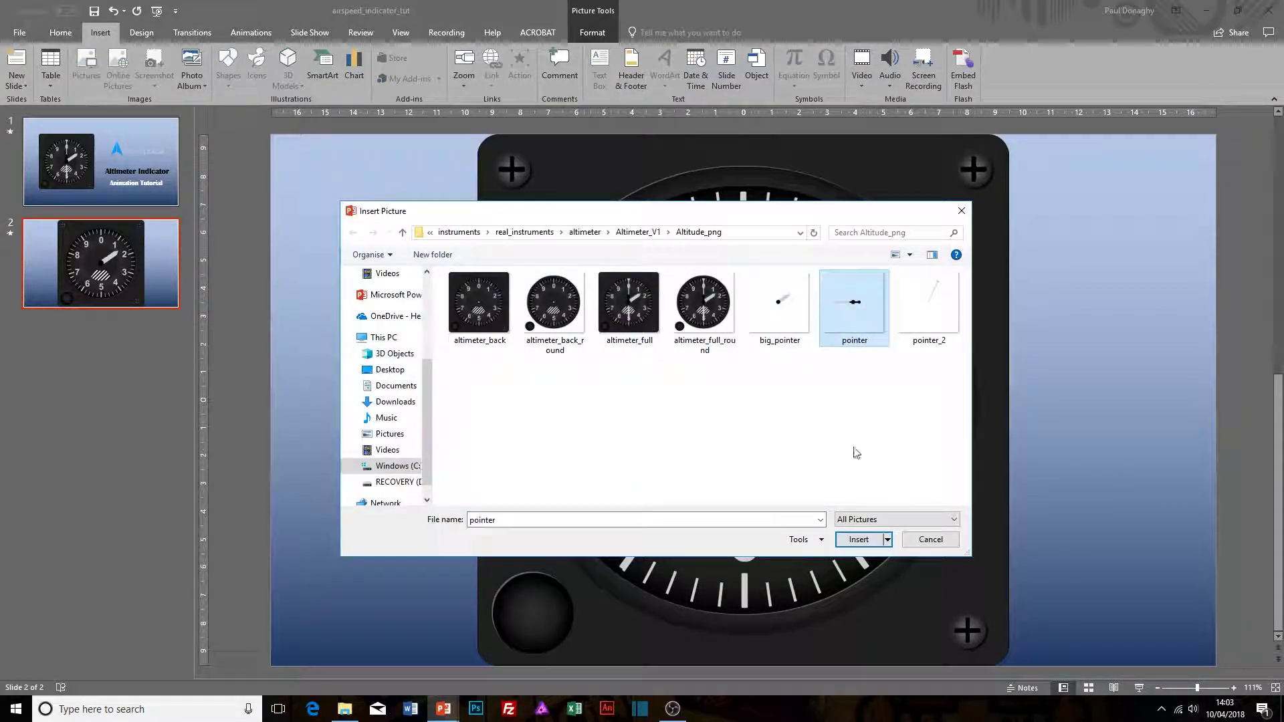
pyautogui.click(859, 539)
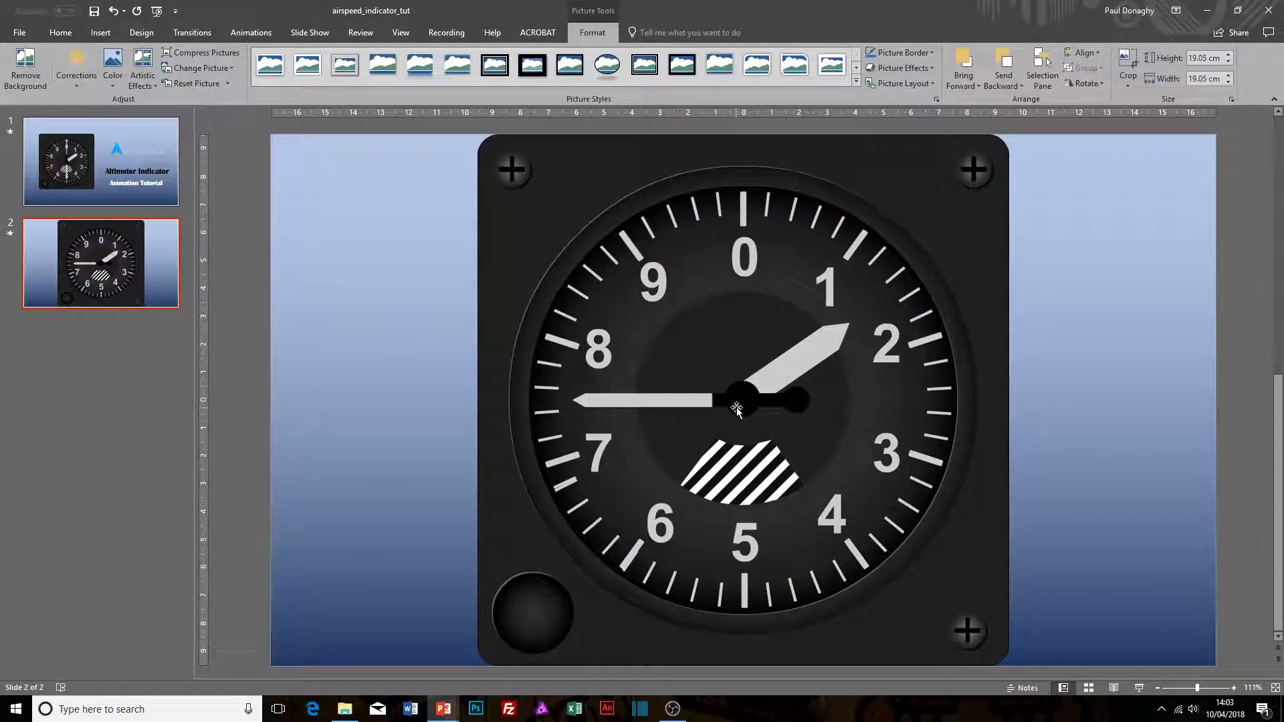
# Scale all three altimeter pictures down together, keeping them centred on the slide.
pyautogui.click(426, 261)
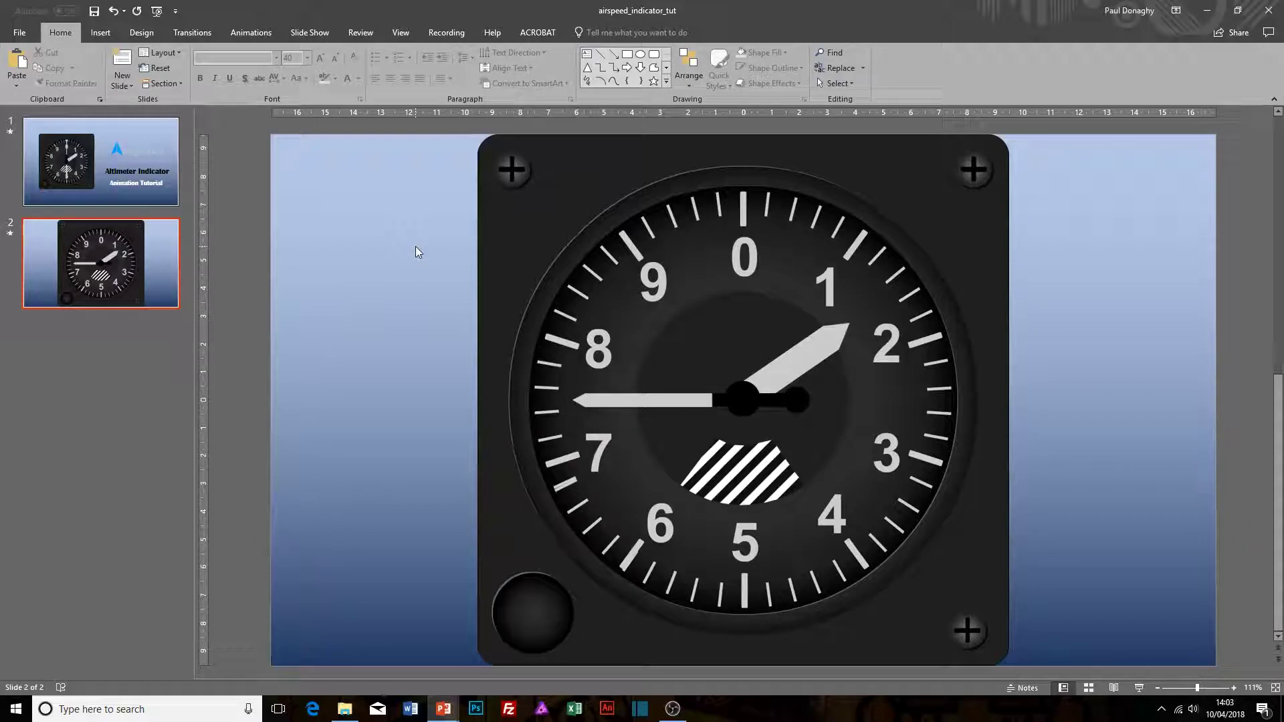
pyautogui.press('Tab')
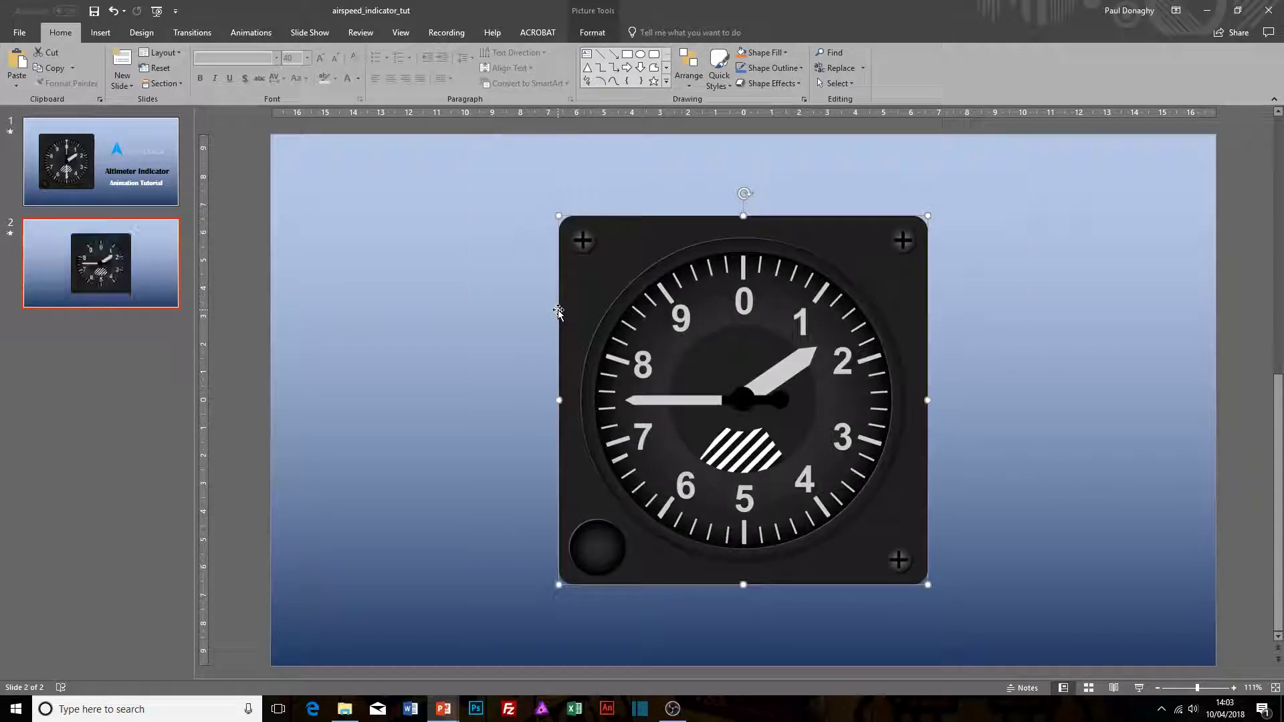
pyautogui.click(995, 389)
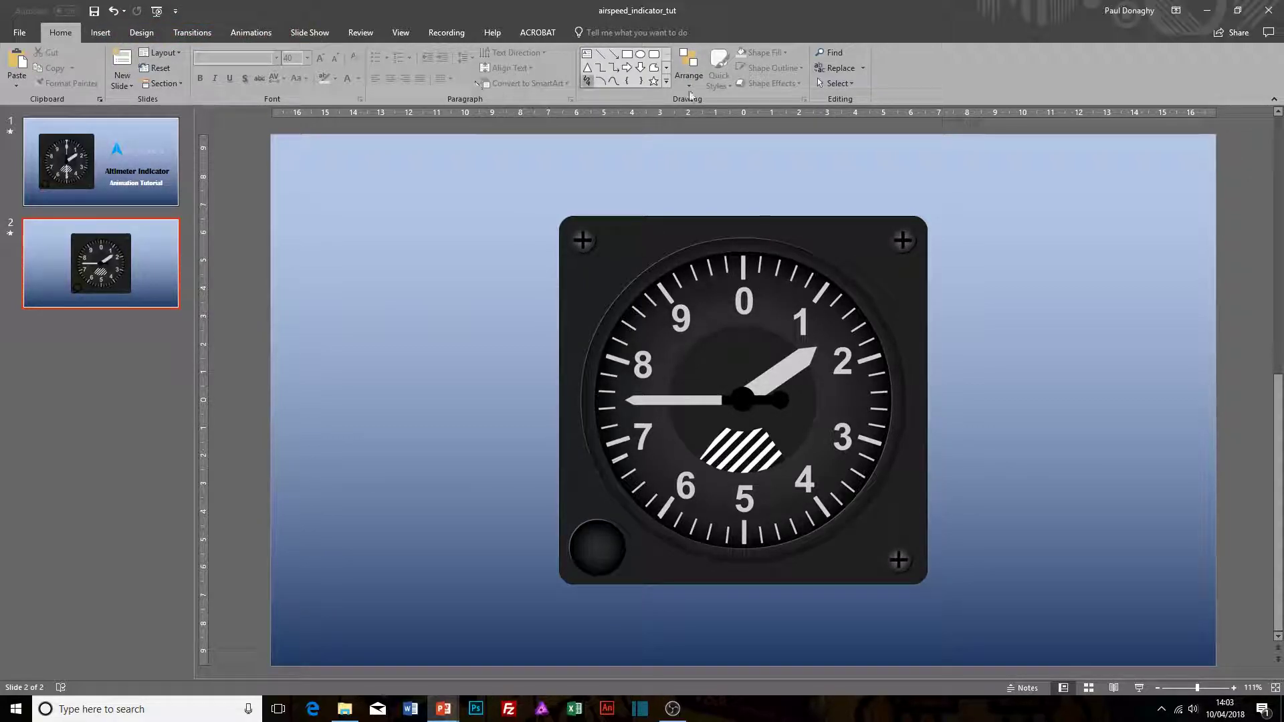
# Show the slide's object list and rename Picture 34 as "small pointer".
pyautogui.click(837, 83)
pyautogui.click(842, 131)
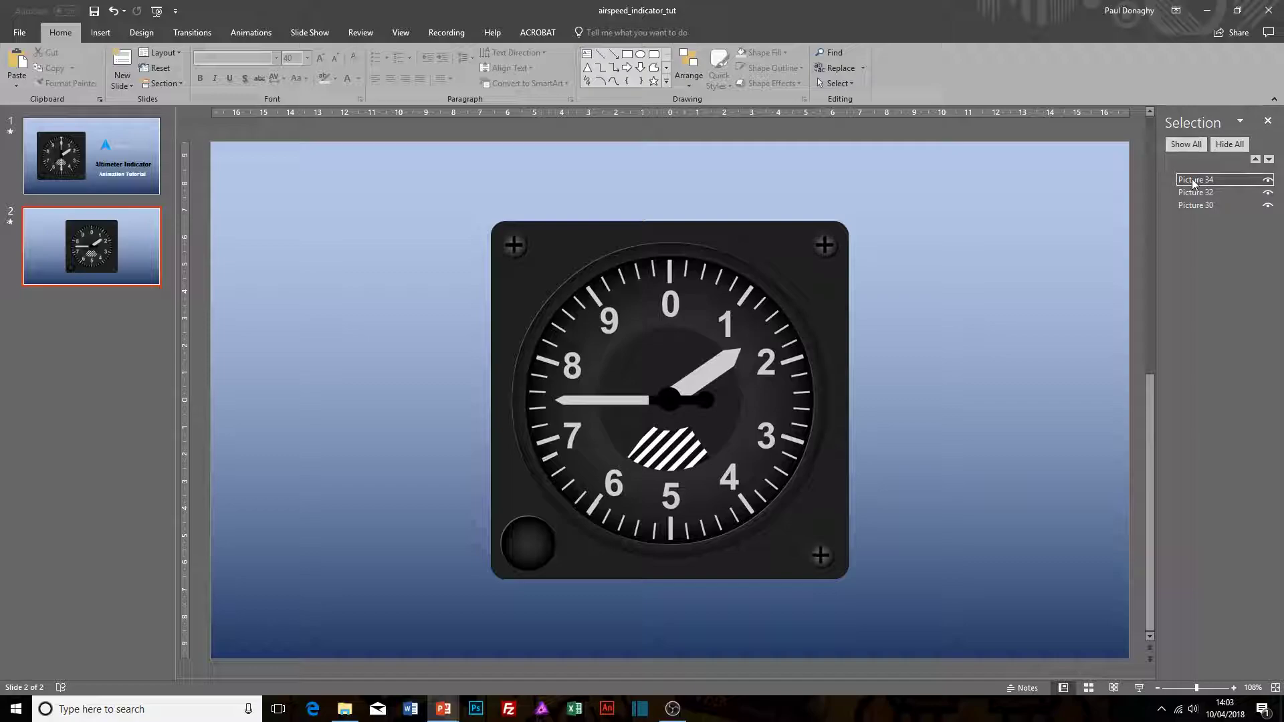
pyautogui.click(700, 360)
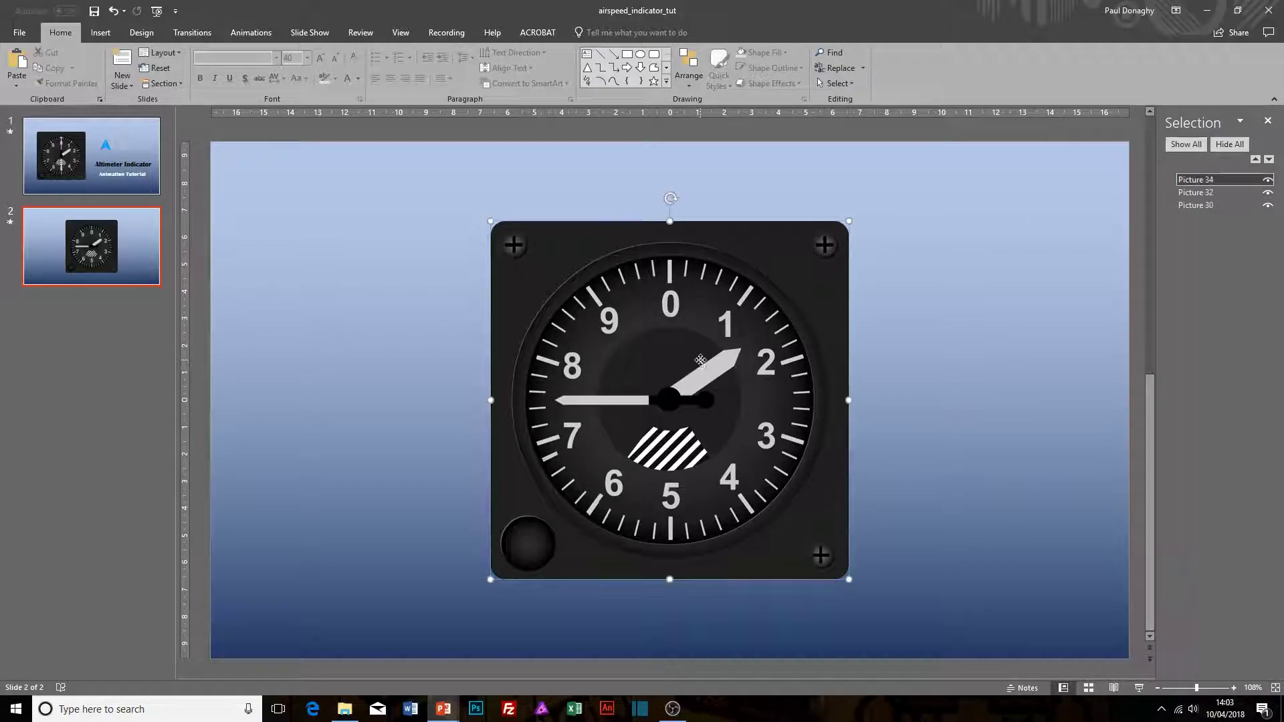
pyautogui.moveTo(670, 199)
pyautogui.mouseDown()
pyautogui.moveTo(696, 206)
pyautogui.moveTo(668, 210)
pyautogui.mouseUp()
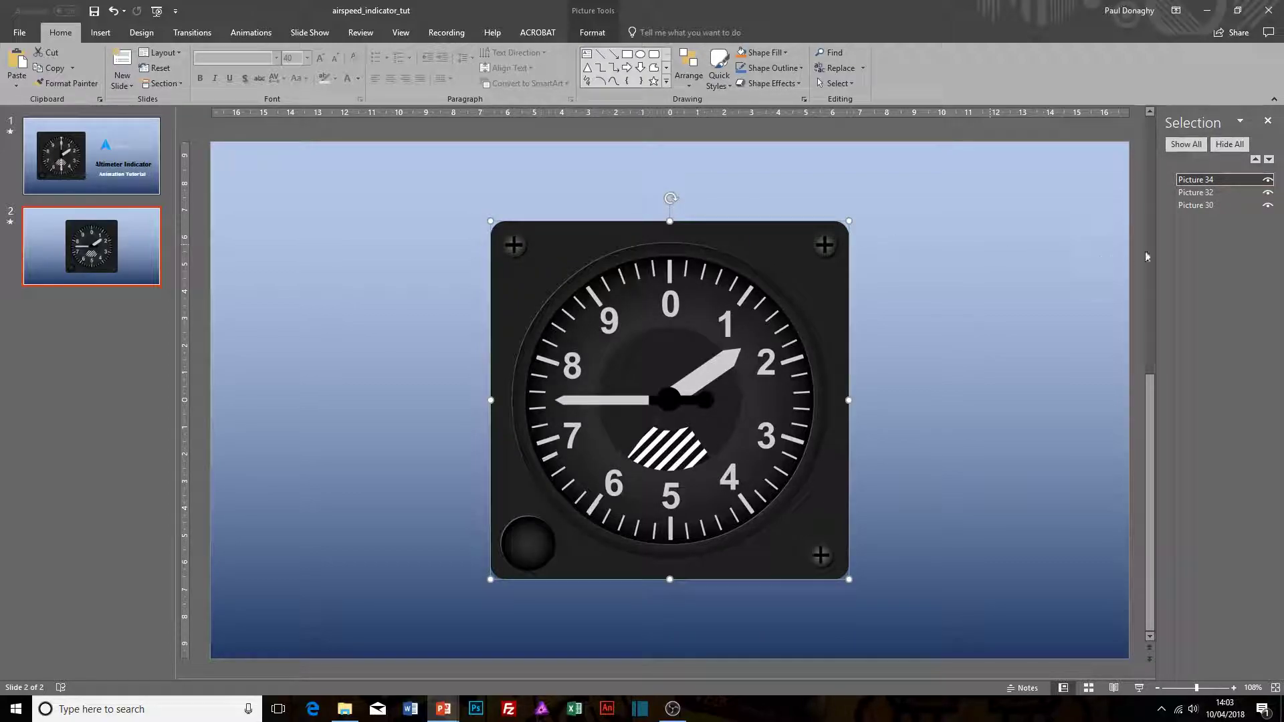
pyautogui.keyDown('shift'); pyautogui.click(1190, 205); pyautogui.keyUp('shift')
pyautogui.click(1197, 180)
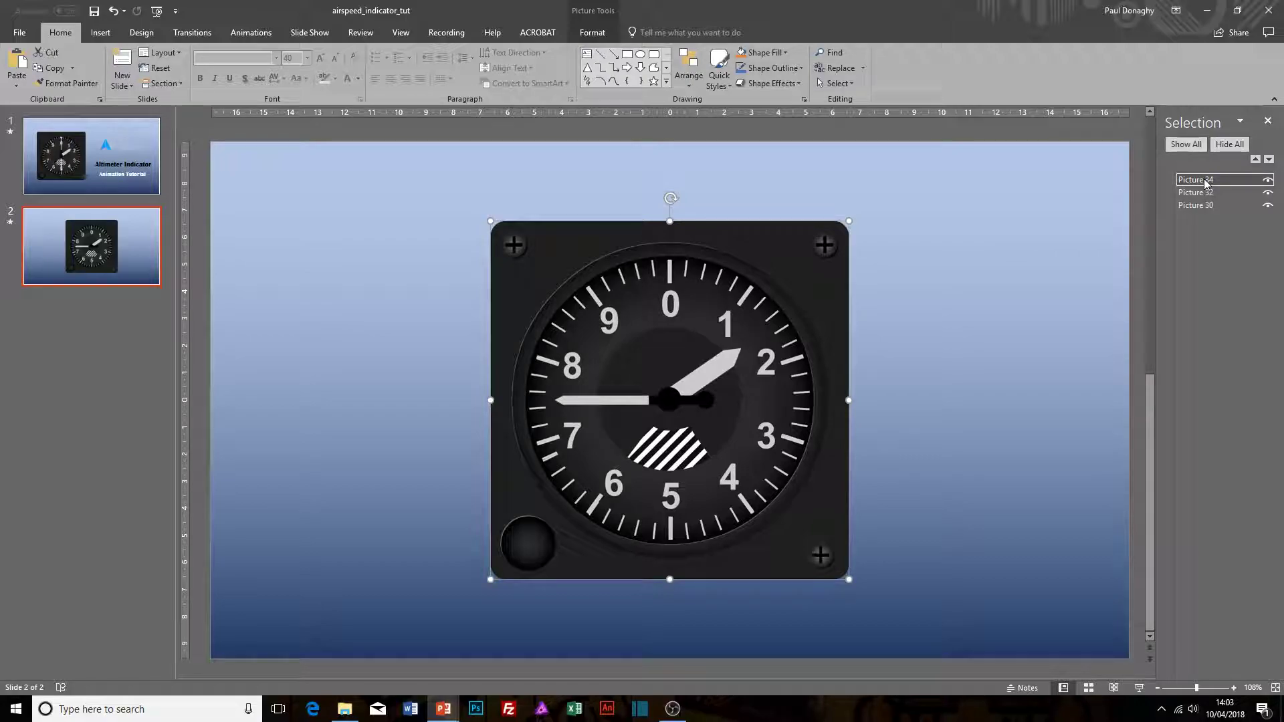
pyautogui.doubleClick(1206, 180)
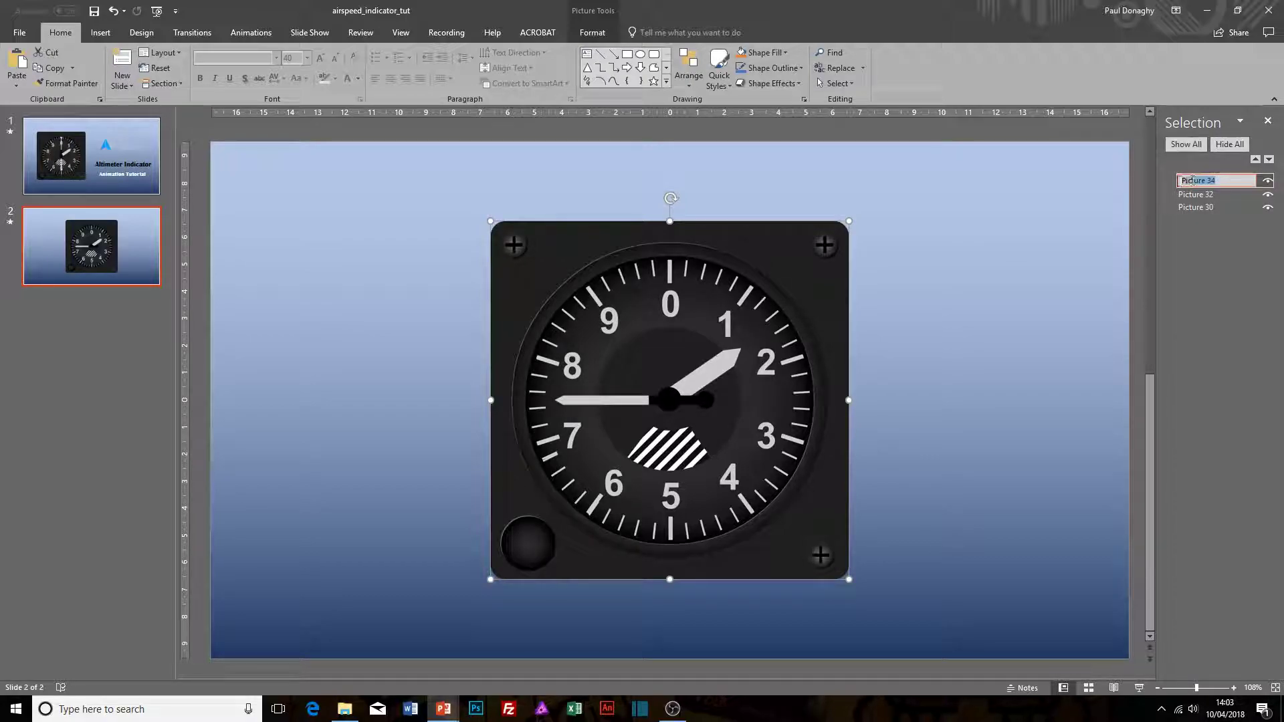
pyautogui.write('small pointer')
# Rename Picture 32 as "big pointer" in the object list.
pyautogui.click(1203, 193)
pyautogui.click(1204, 193)
pyautogui.moveTo(1220, 192); pyautogui.dragTo(1181, 192)
pyautogui.write('big ')
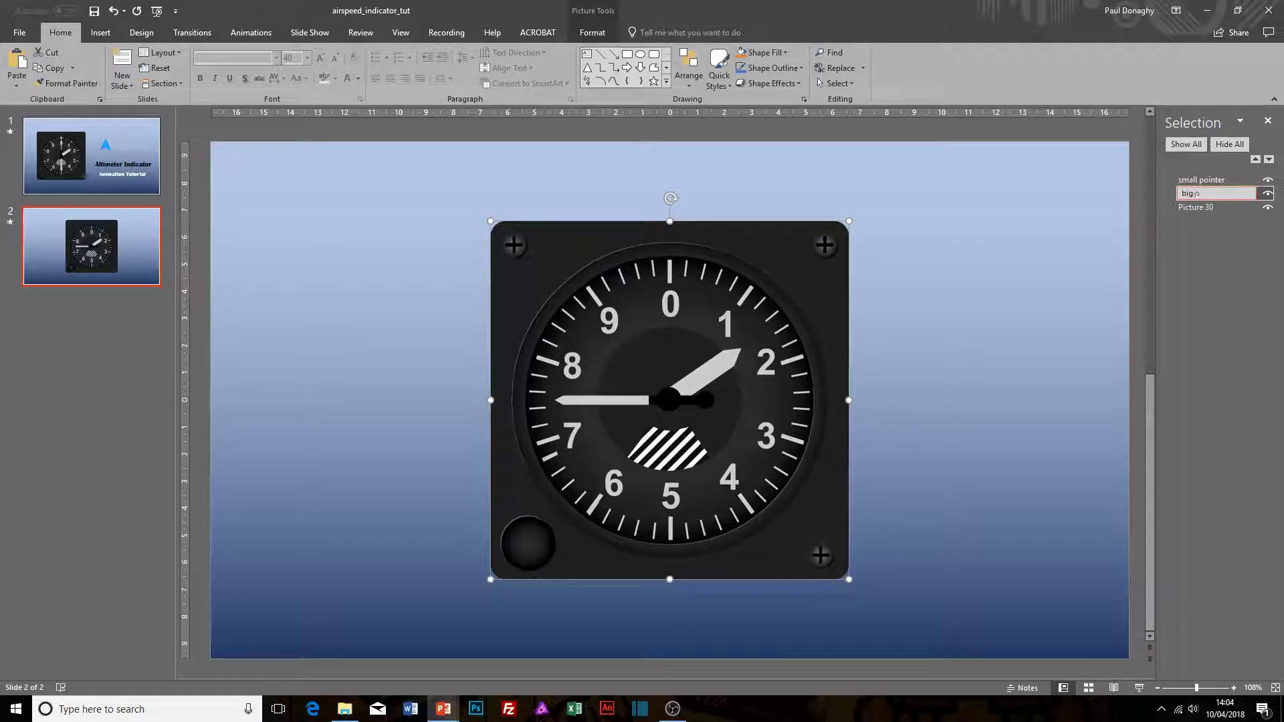
pyautogui.write('pointer')
# Rename Picture 30 as "back" in the object list.
pyautogui.click(1194, 207)
pyautogui.click(1193, 207)
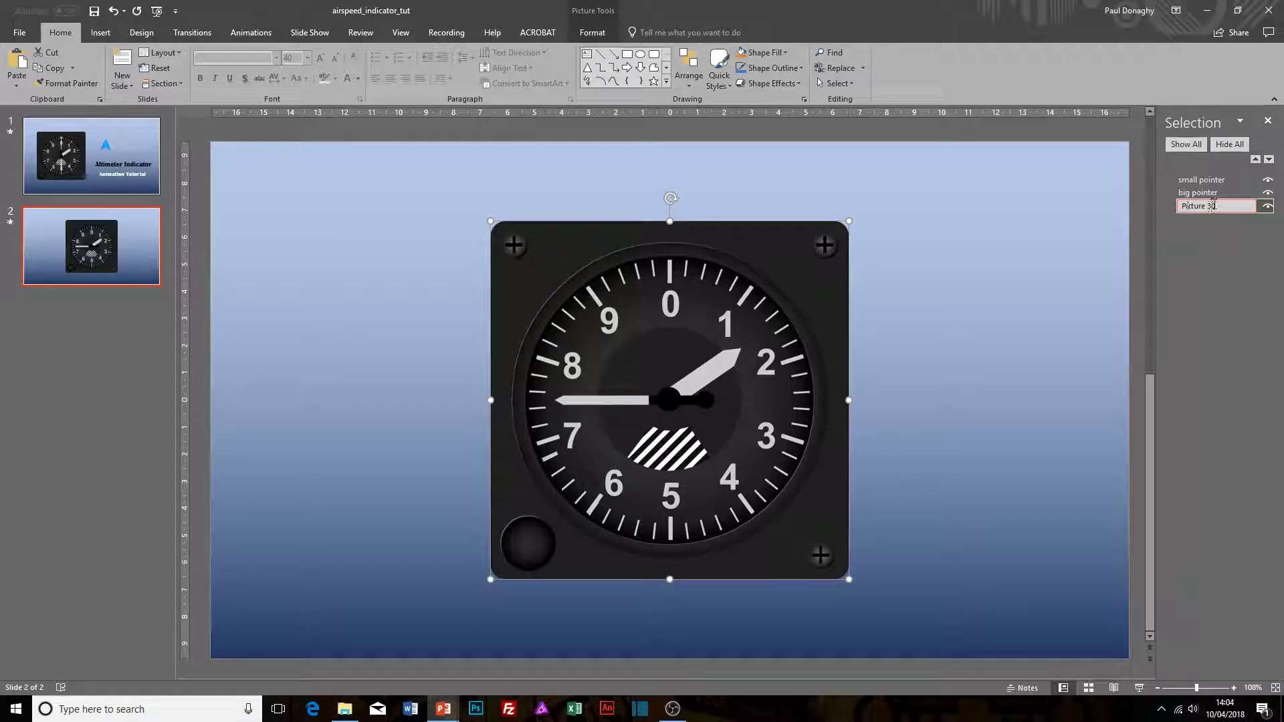
pyautogui.moveTo(1213, 206); pyautogui.dragTo(1186, 208)
pyautogui.write('back')
# Rotate the small pointer picture clockwise until the needle points straight up at 0 on the dial.
pyautogui.click(1230, 193)
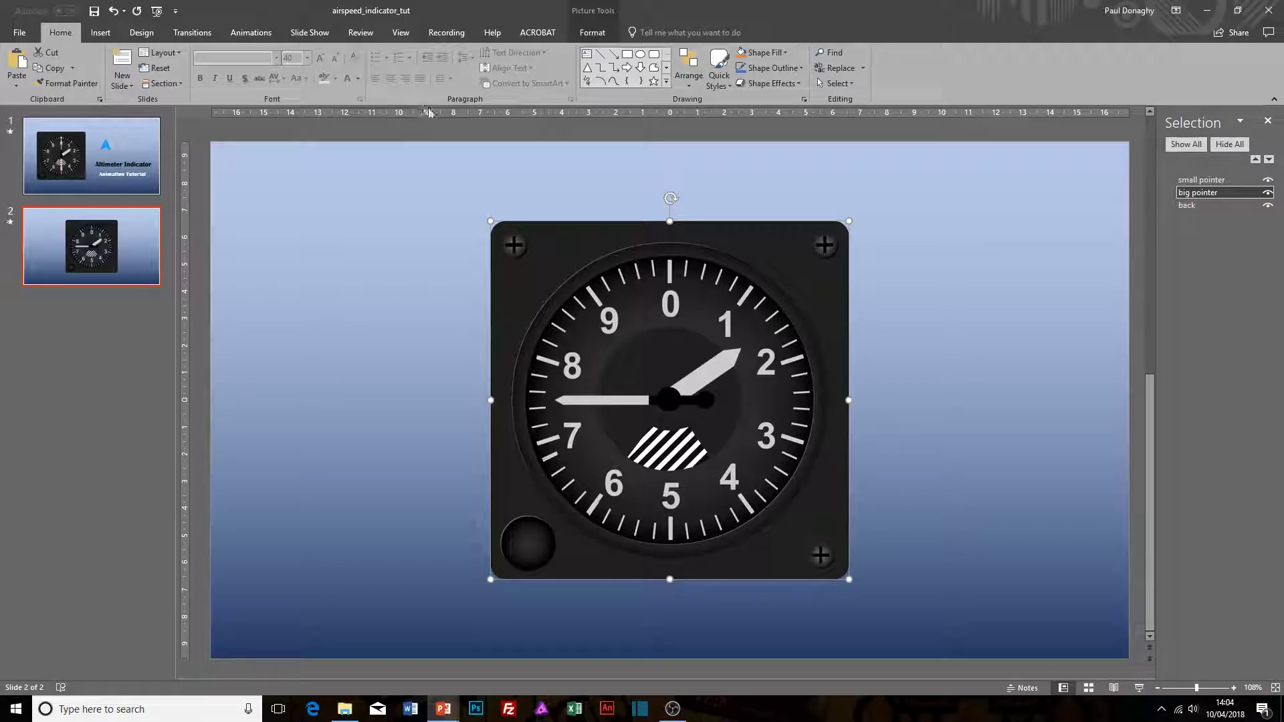
pyautogui.click(639, 404)
pyautogui.moveTo(669, 199); pyautogui.dragTo(700, 400)
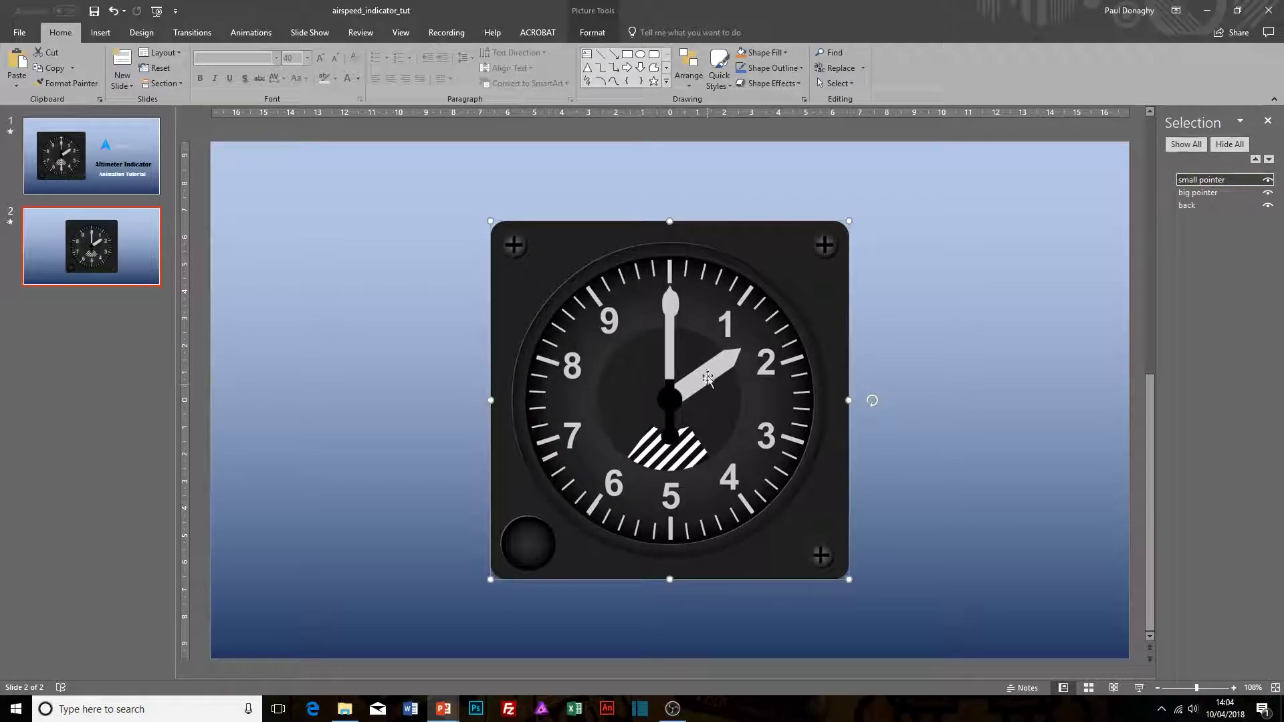
# Rotate the big pointer picture counterclockwise until its needle also points straight up at 0.
pyautogui.click(1197, 193)
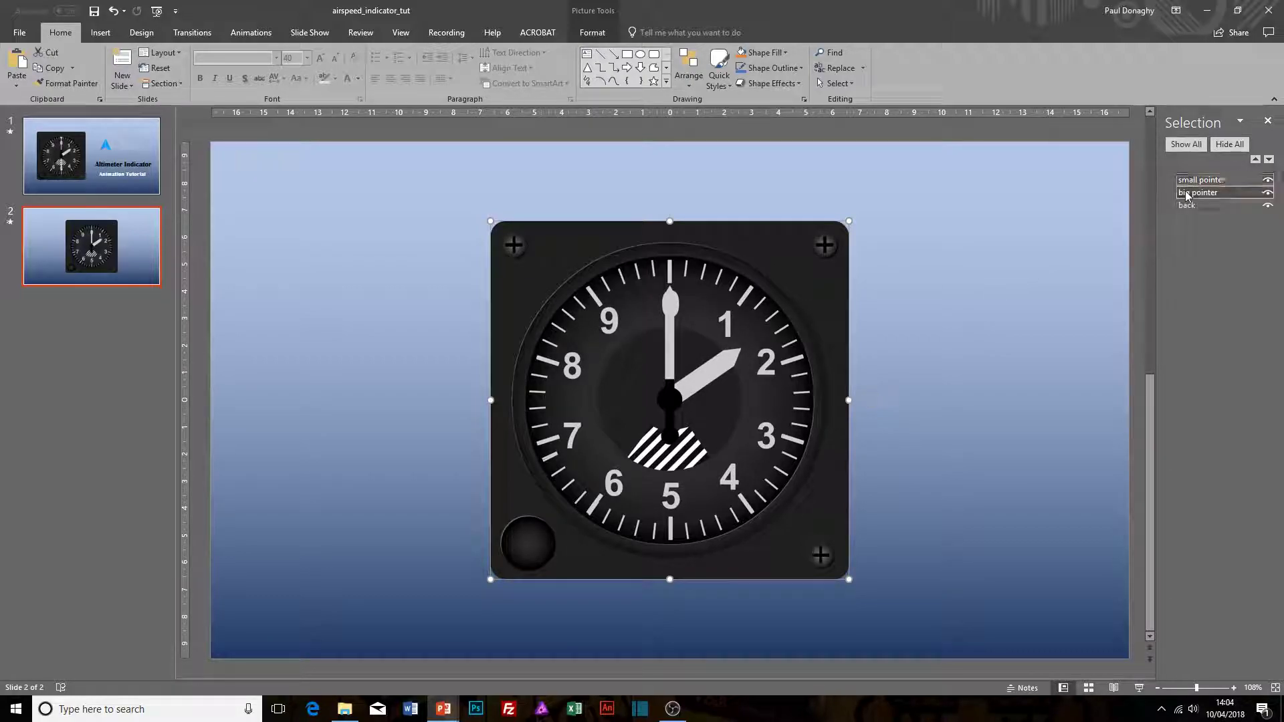
pyautogui.moveTo(672, 196); pyautogui.dragTo(510, 286)
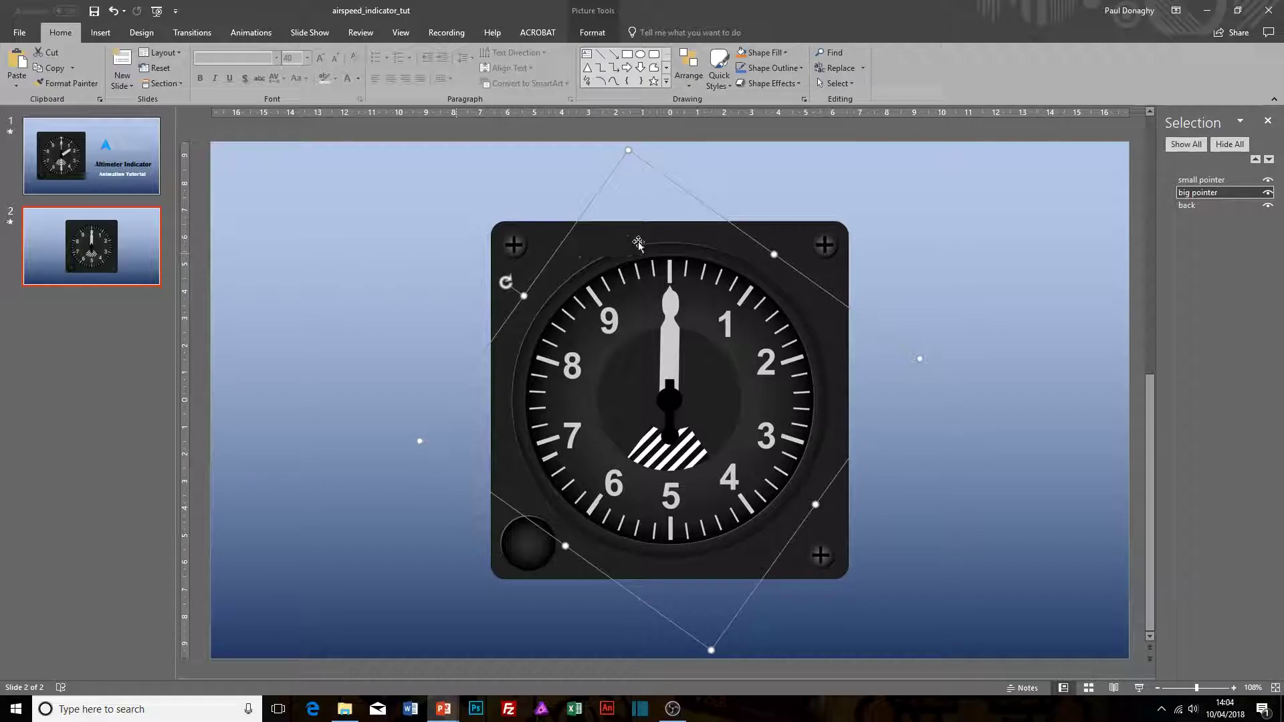
pyautogui.click(957, 175)
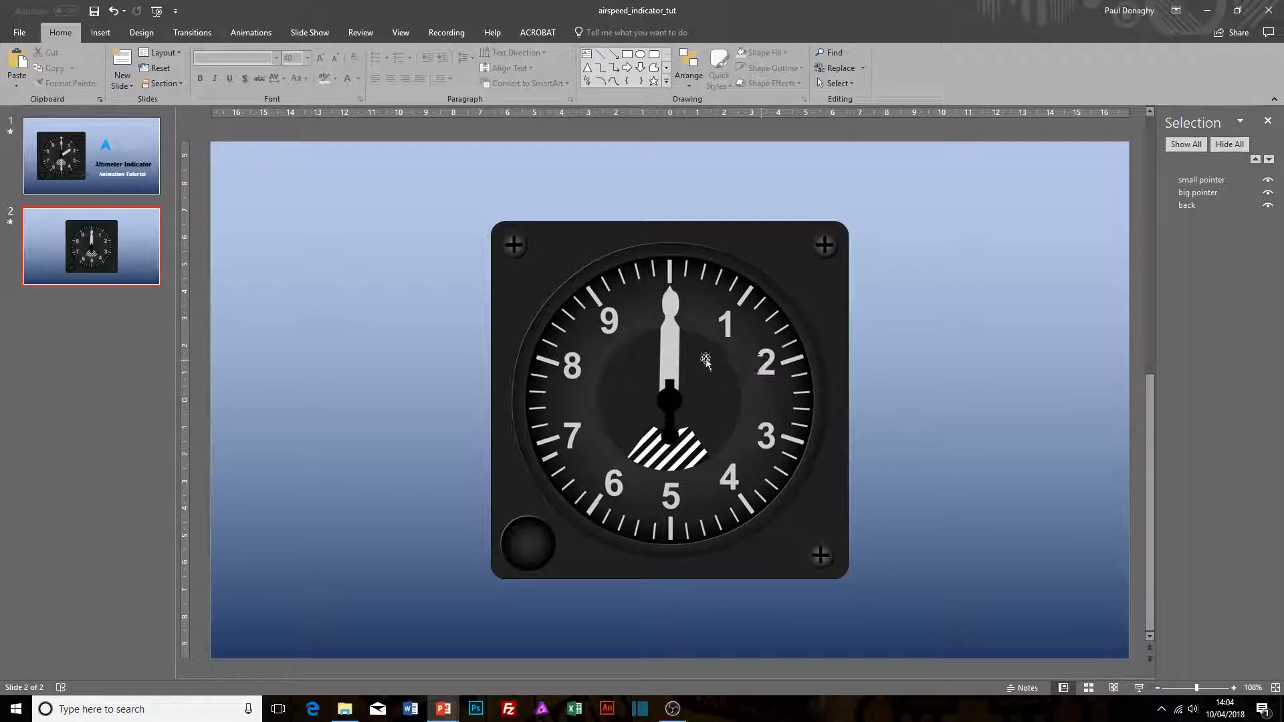
# Add a Spin emphasis animation to the big pointer.
pyautogui.click(1197, 193)
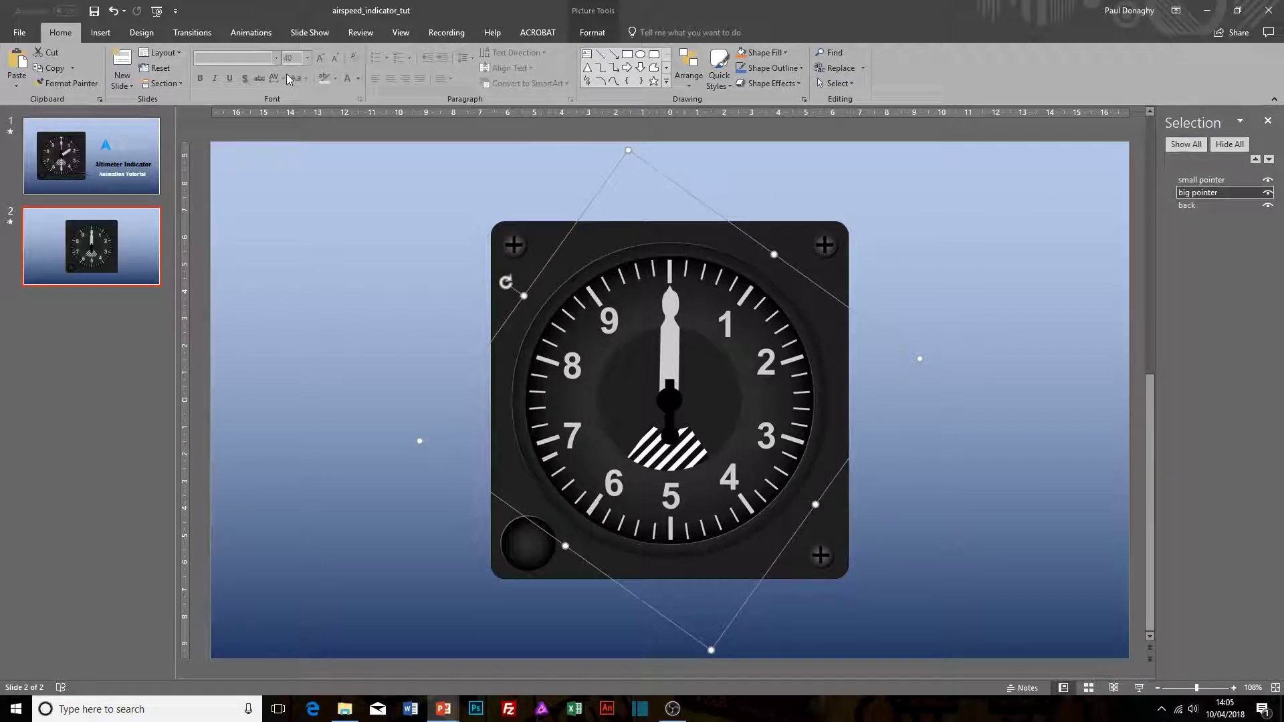
pyautogui.click(251, 33)
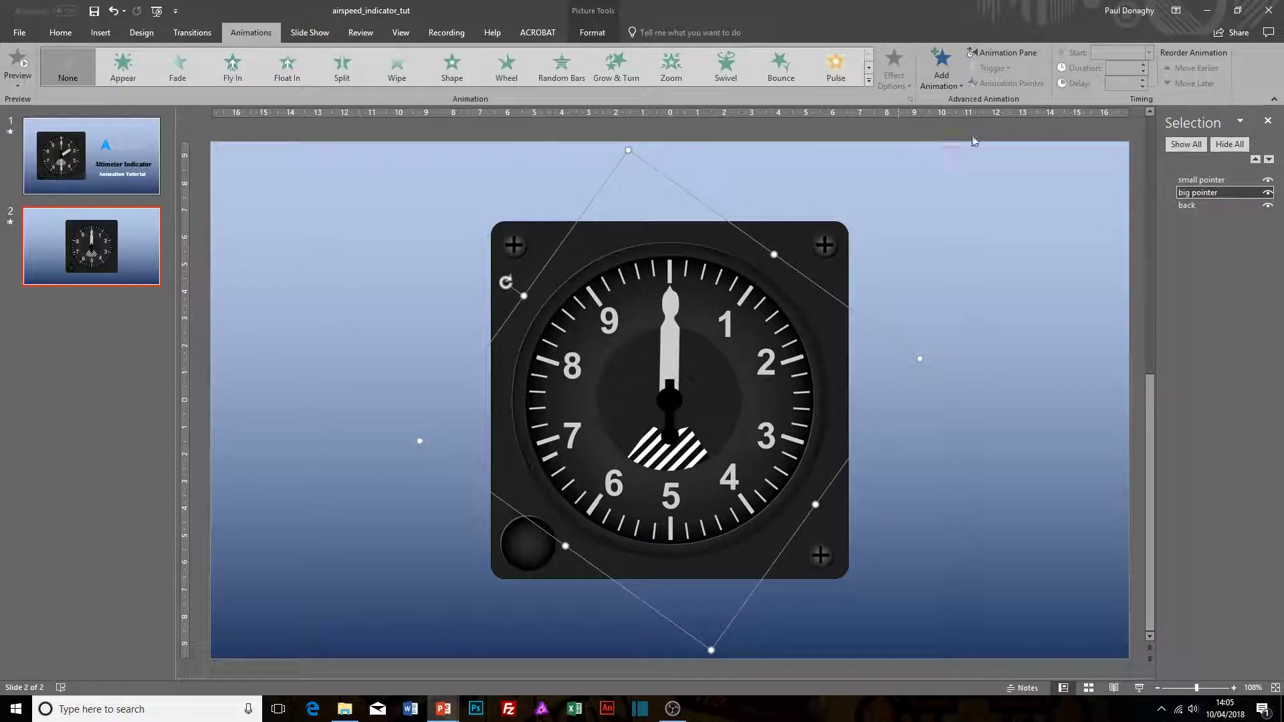
pyautogui.click(940, 70)
pyautogui.click(1110, 254)
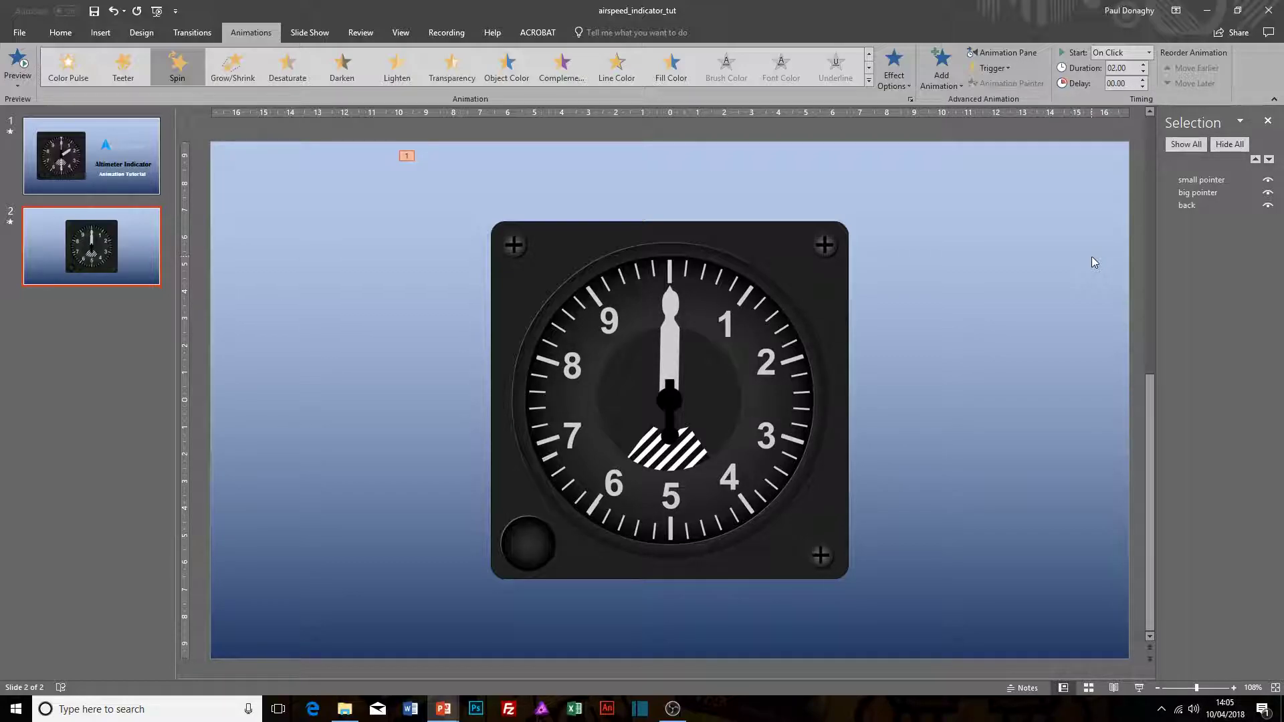
# Open the effect options of the big pointer's Spin and set smooth start and smooth end to 0.94 sec each.
pyautogui.click(1020, 53)
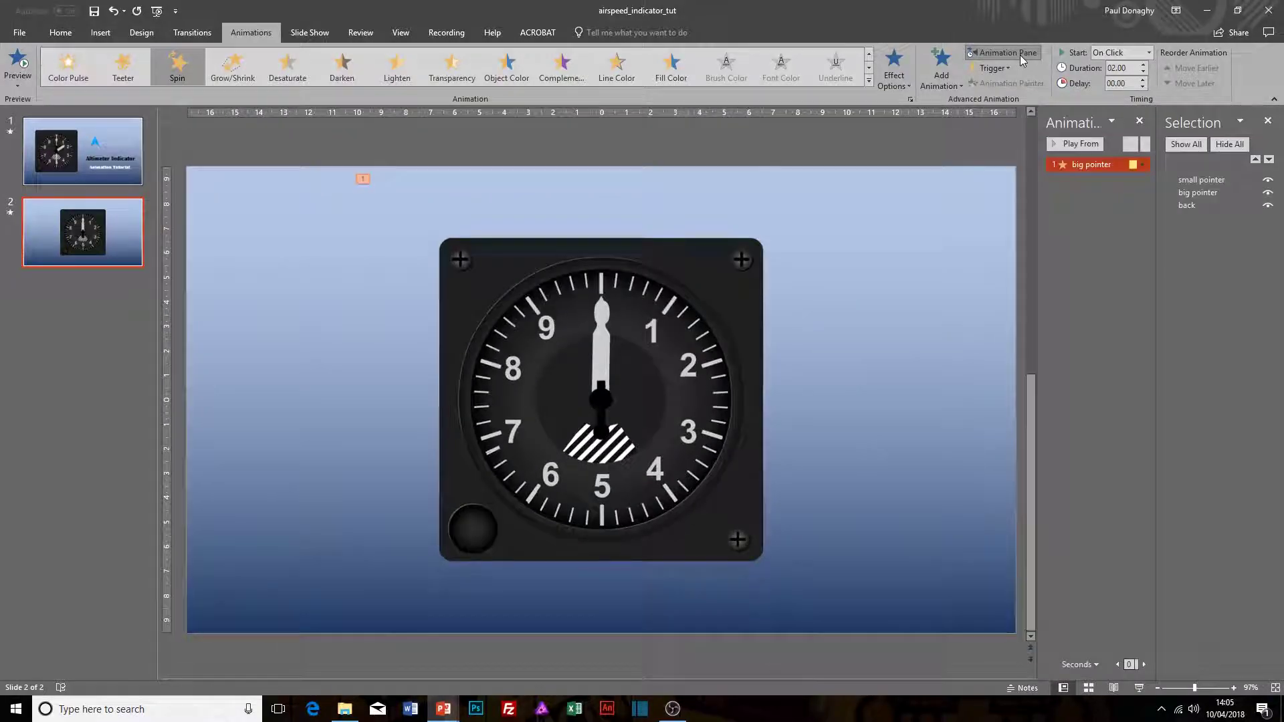
pyautogui.click(1143, 164)
pyautogui.click(1078, 227)
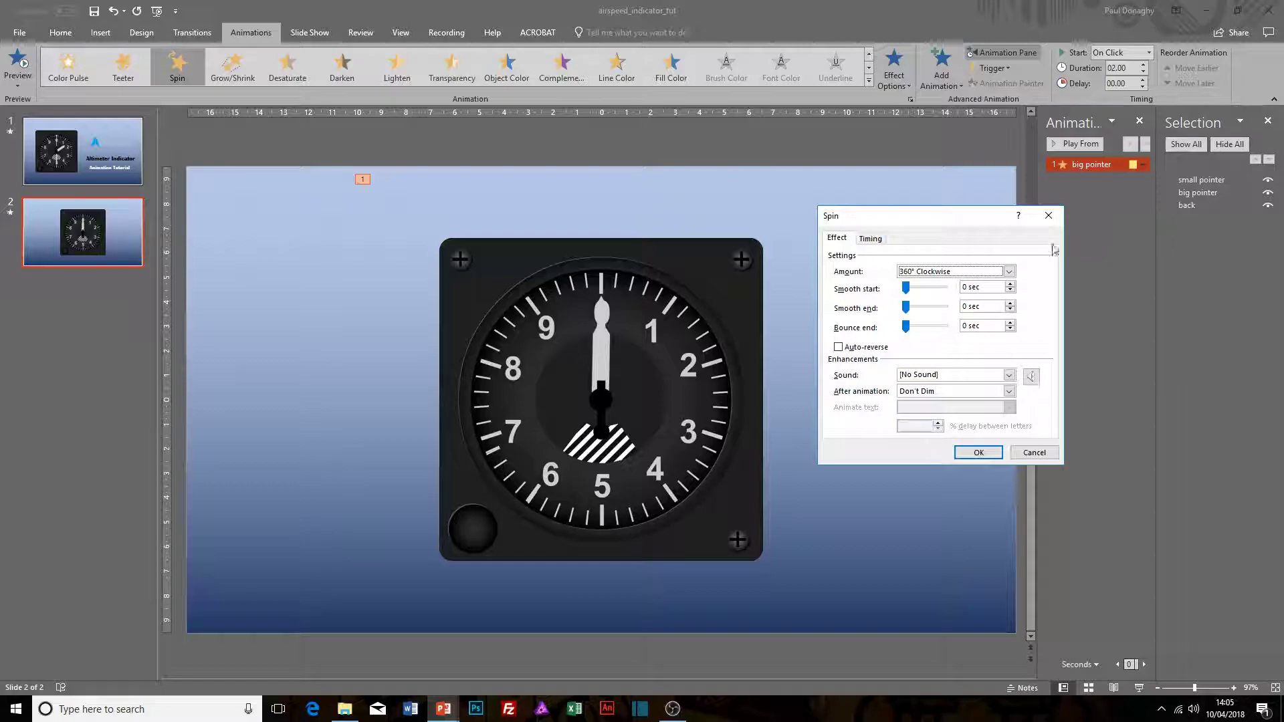
pyautogui.moveTo(905, 287); pyautogui.dragTo(924, 307)
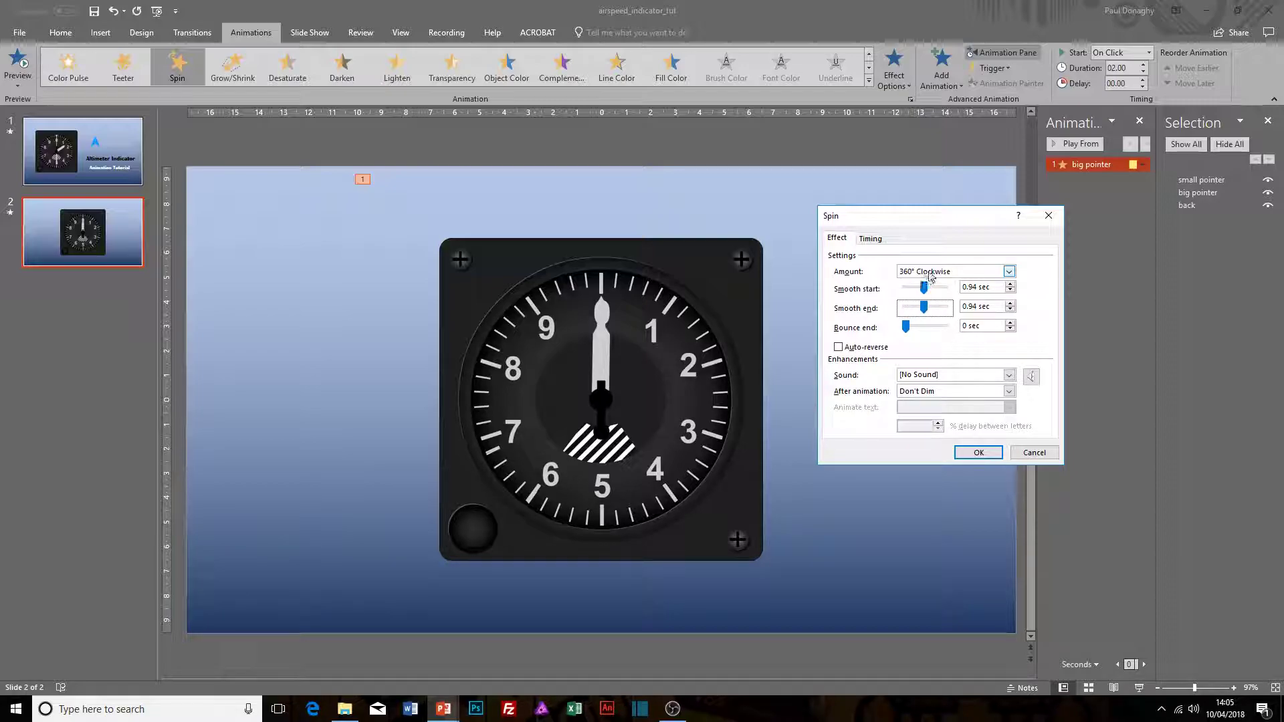
# Set the big pointer's spin amount to a custom 72° and apply the effect options.
pyautogui.click(929, 274)
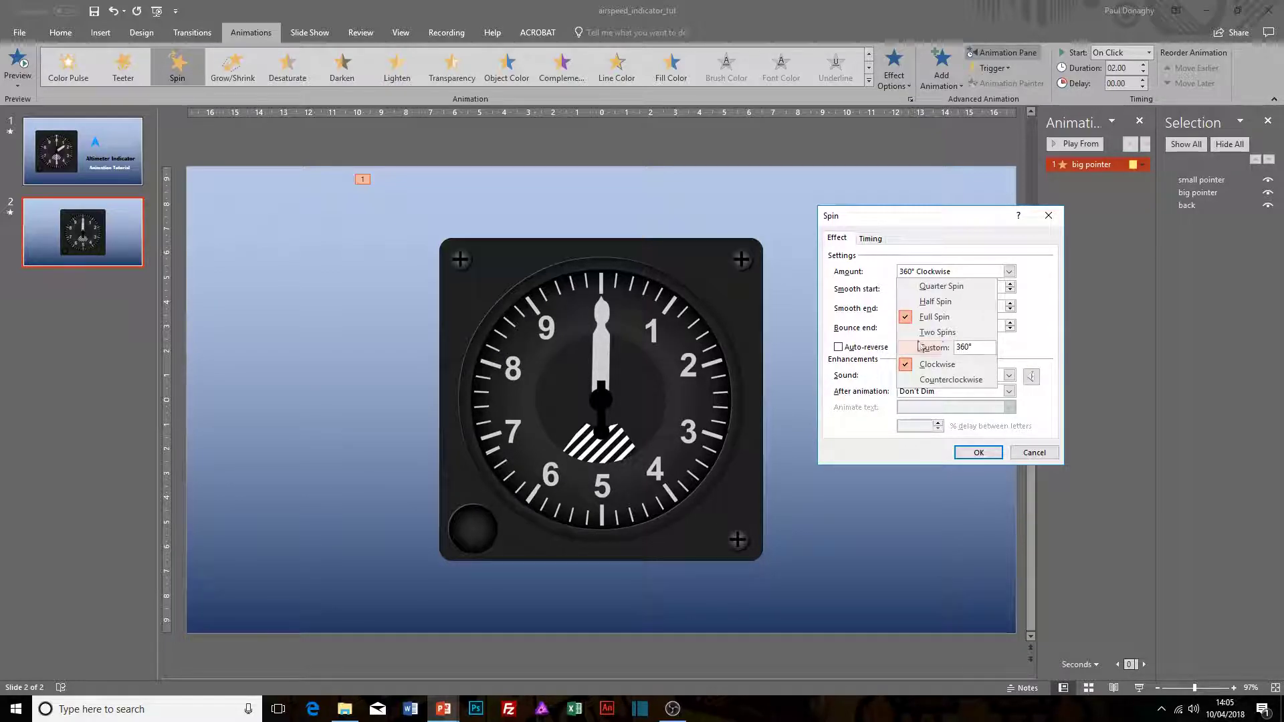
pyautogui.click(958, 348)
pyautogui.write('72')
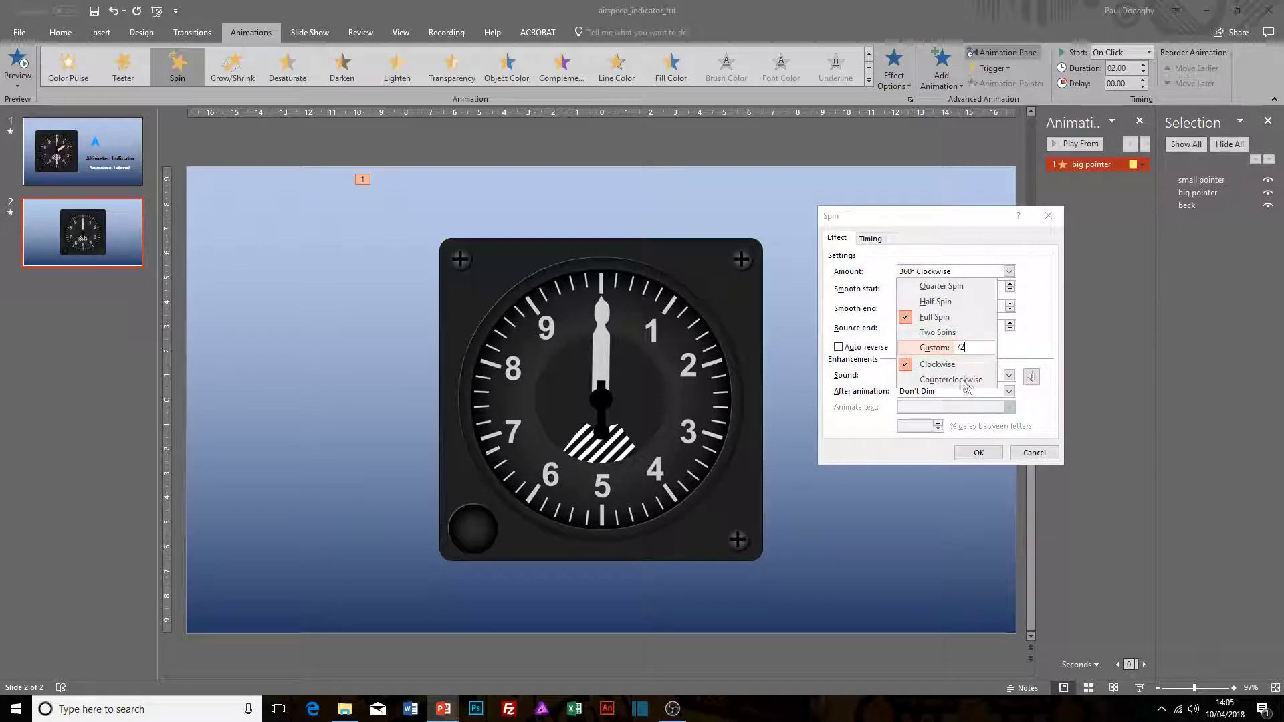
pyautogui.click(977, 452)
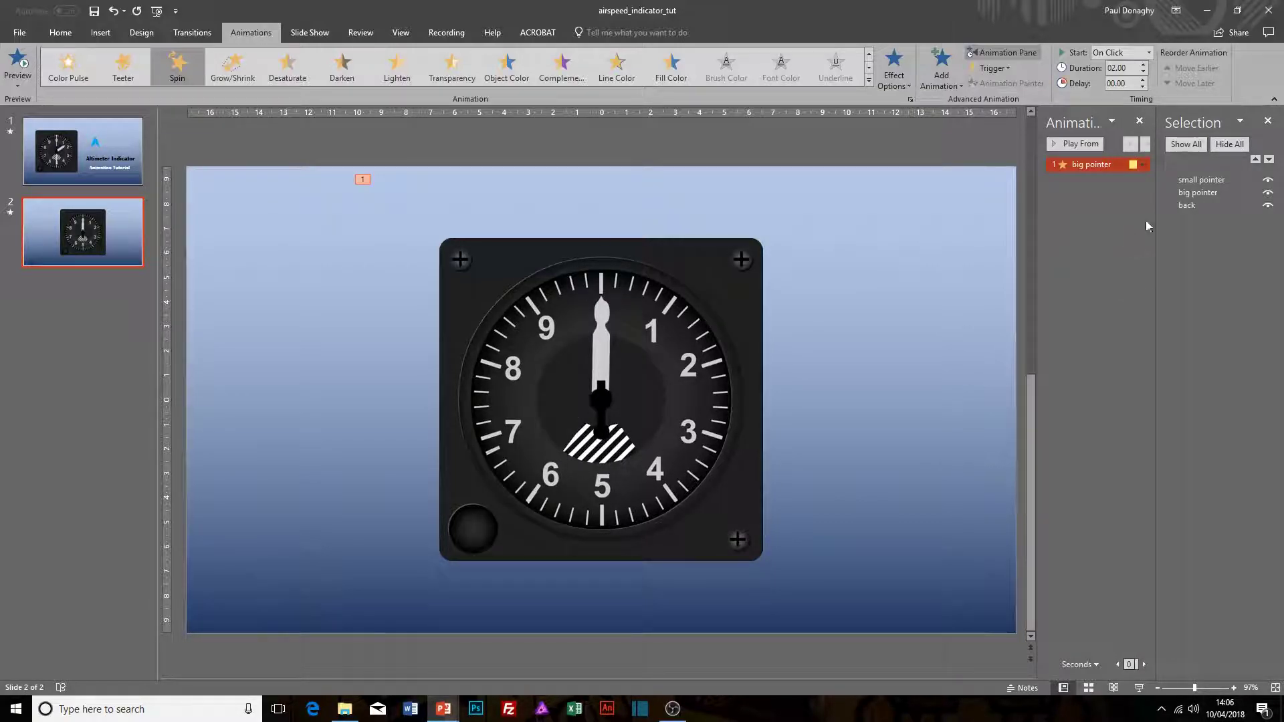
# Reopen the effect options of the big pointer's Spin and set its custom amount to 72° clockwise.
pyautogui.click(1142, 164)
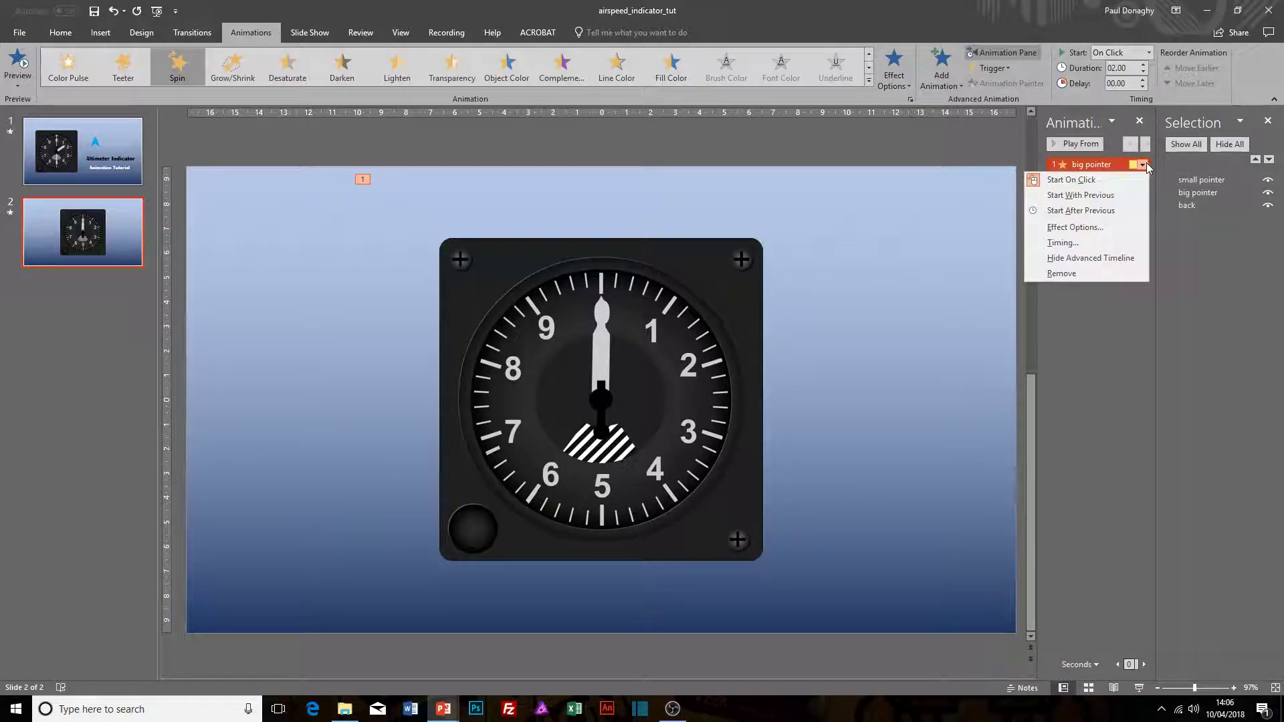
pyautogui.click(1097, 227)
pyautogui.click(1009, 271)
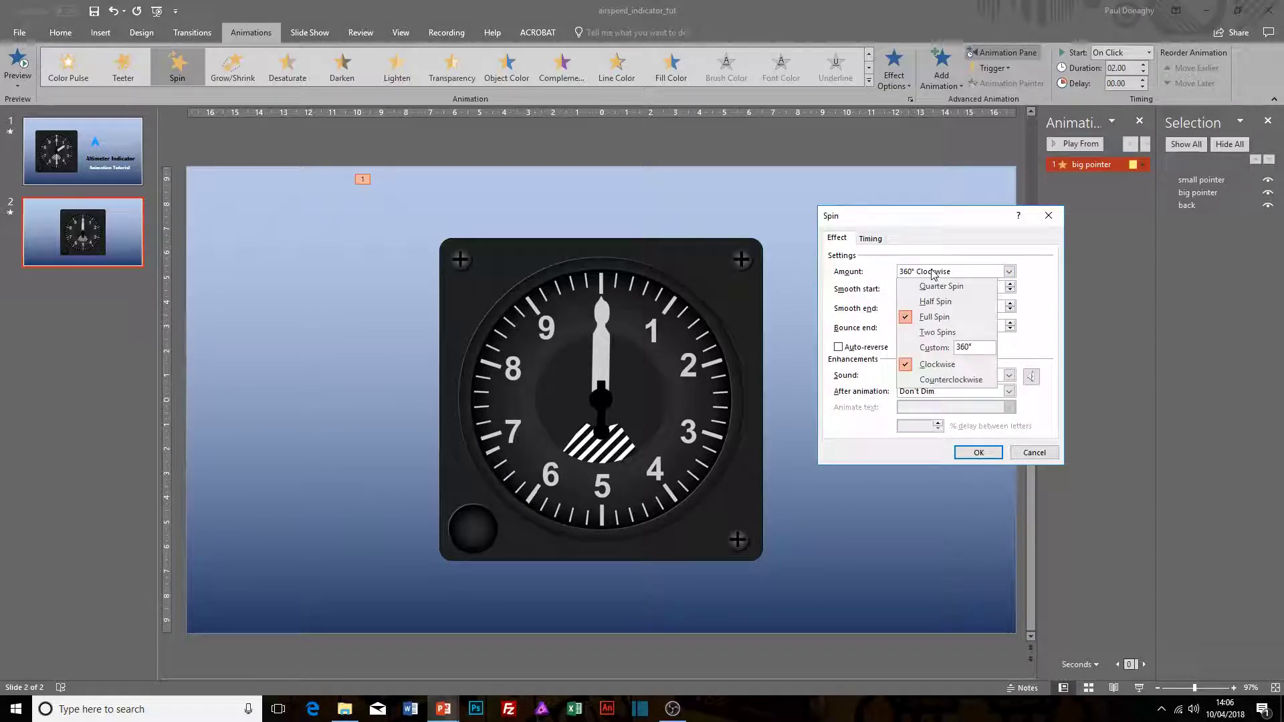
pyautogui.moveTo(976, 344); pyautogui.dragTo(955, 347)
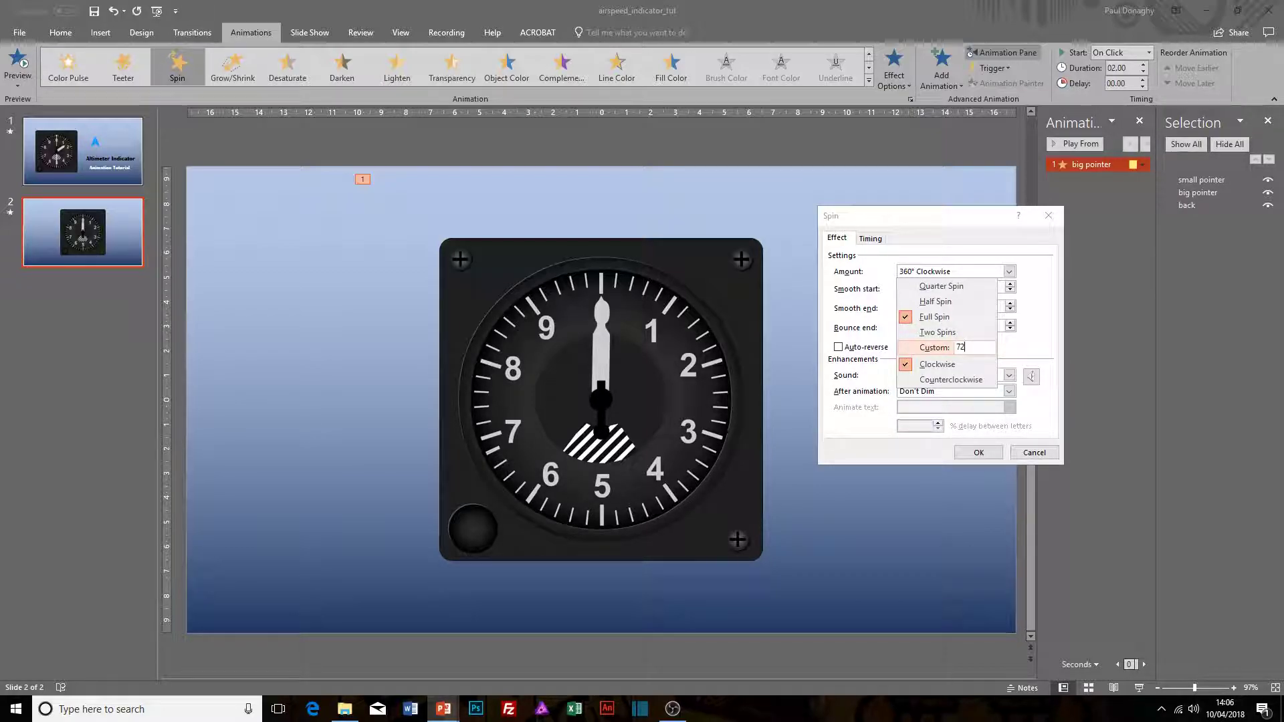
pyautogui.press('Return')
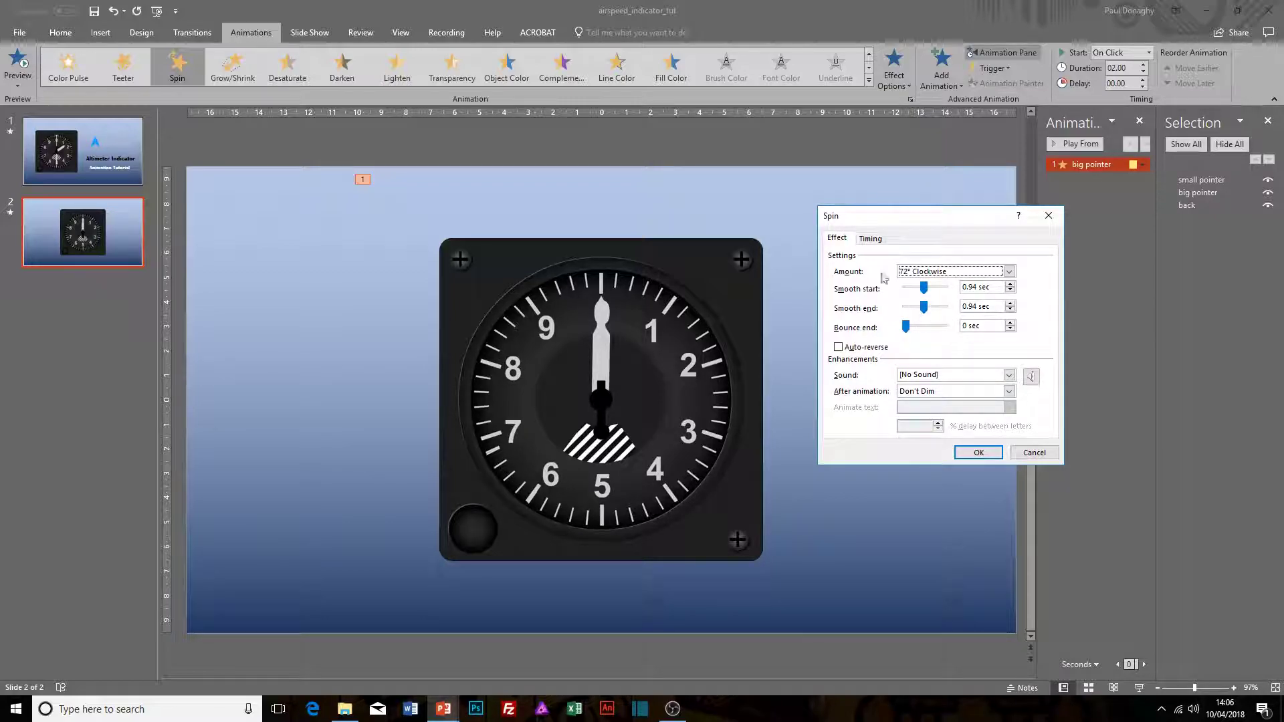
# Set the duration of the big pointer's Spin to 10 seconds and apply the settings.
pyautogui.click(871, 240)
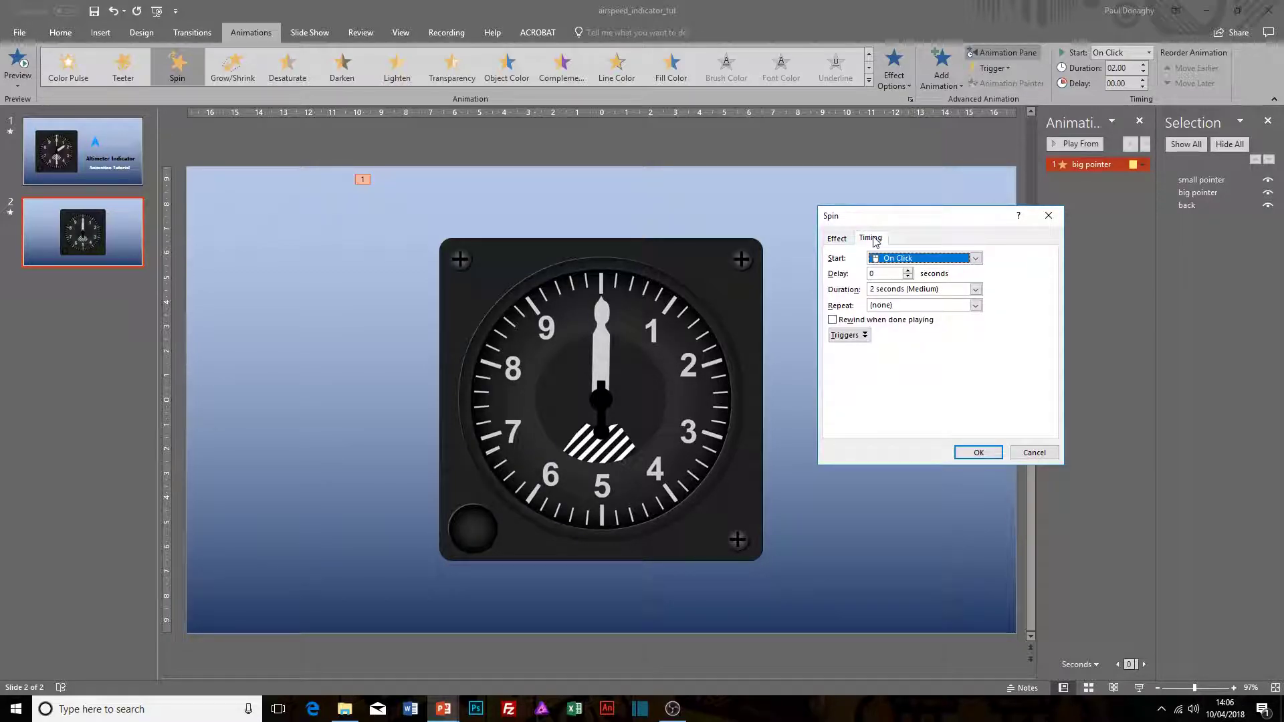
pyautogui.click(976, 289)
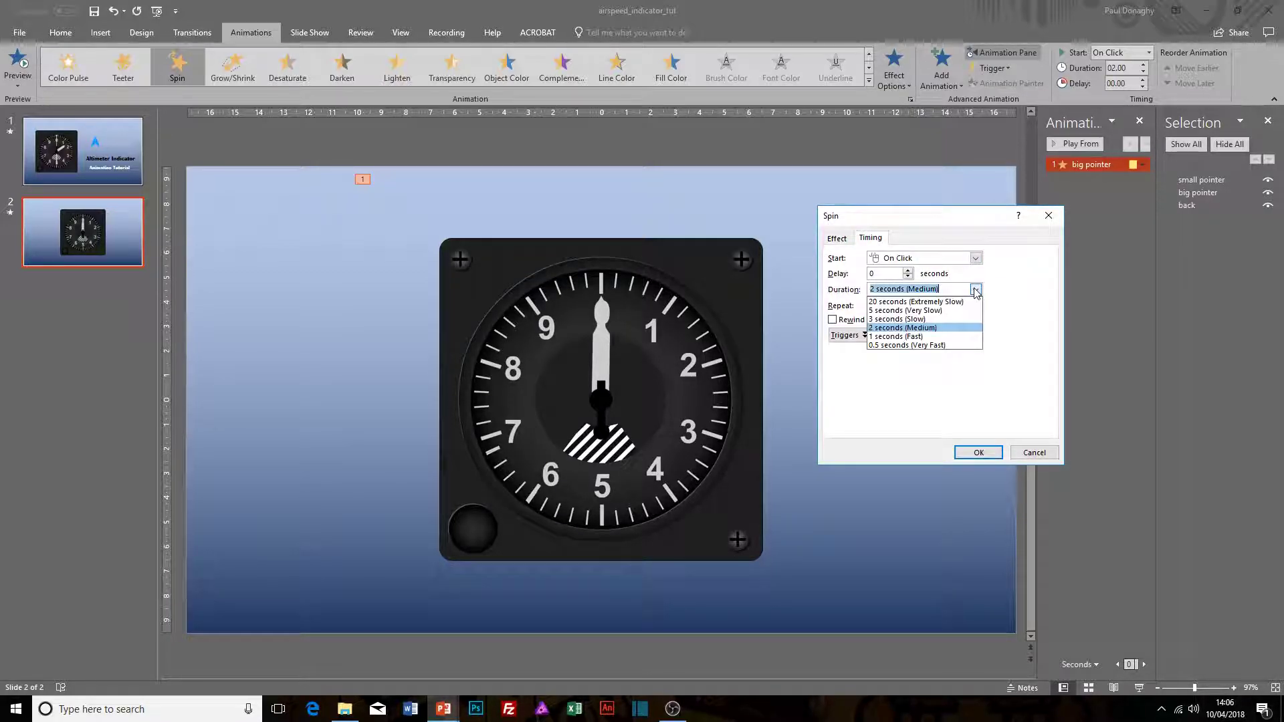
pyautogui.click(936, 310)
pyautogui.write('10')
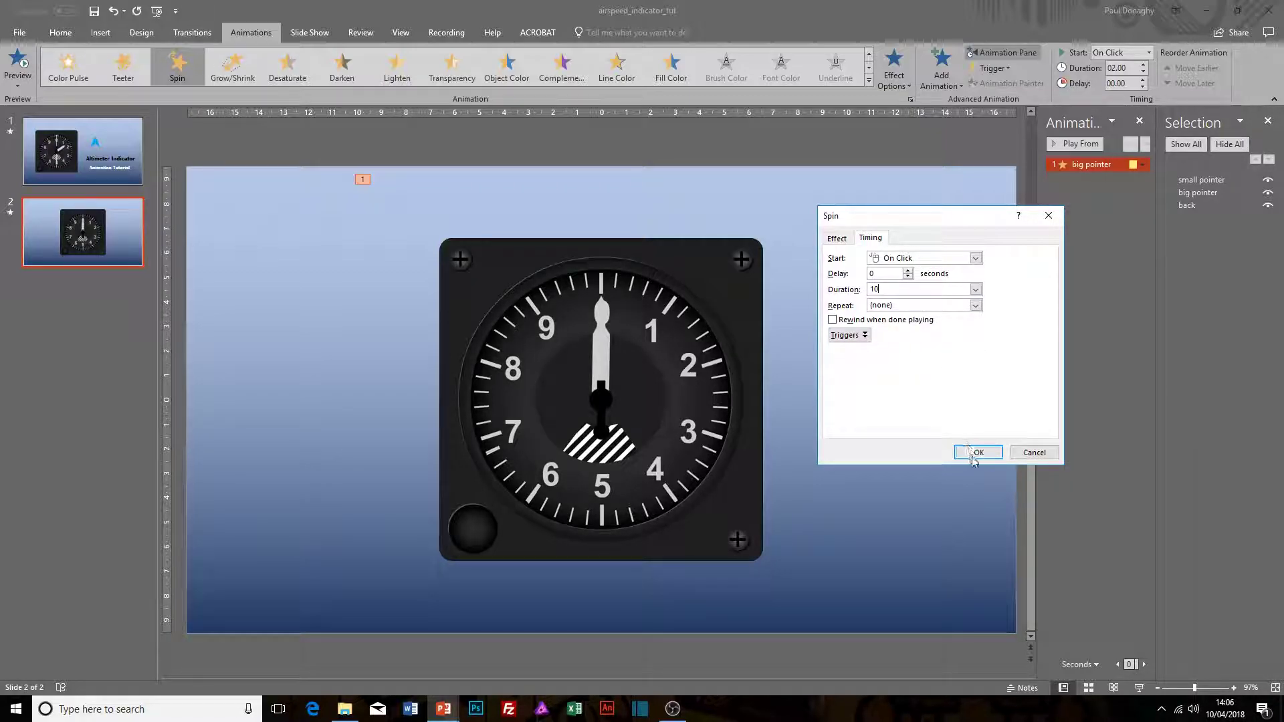
pyautogui.click(974, 453)
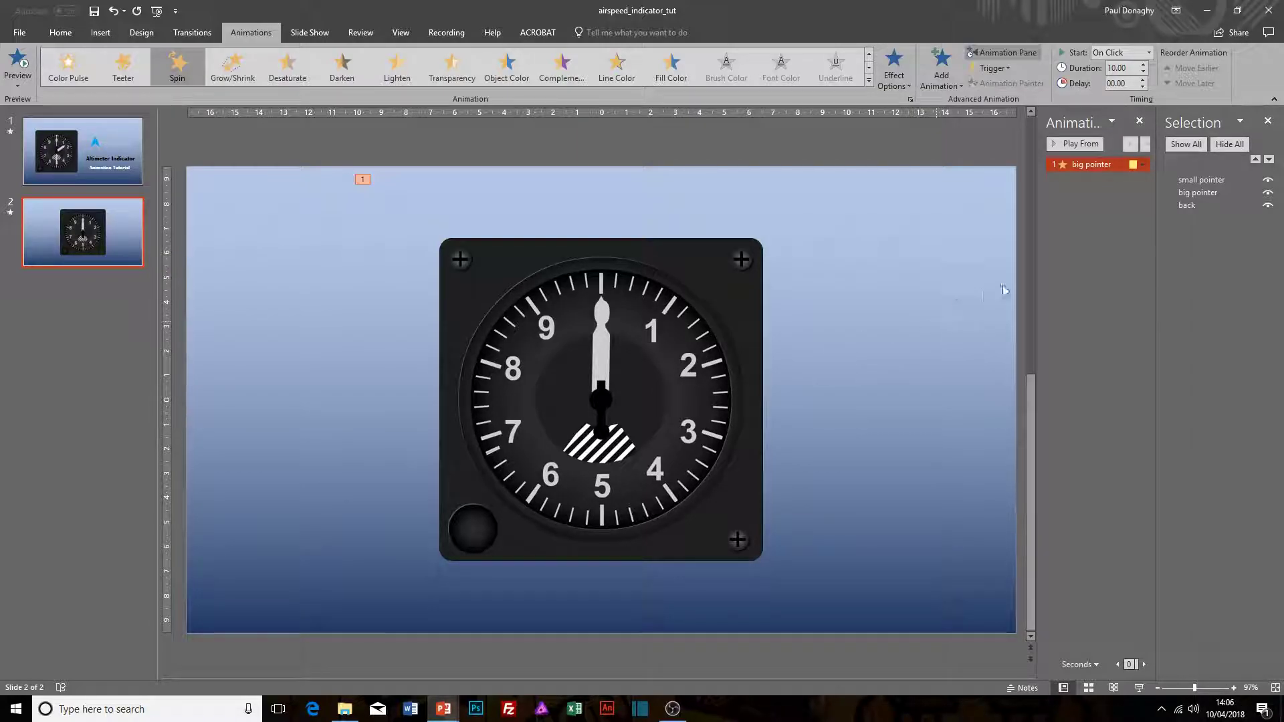
# Add a Spin emphasis animation to the small pointer.
pyautogui.click(1200, 182)
pyautogui.click(942, 67)
pyautogui.click(1110, 260)
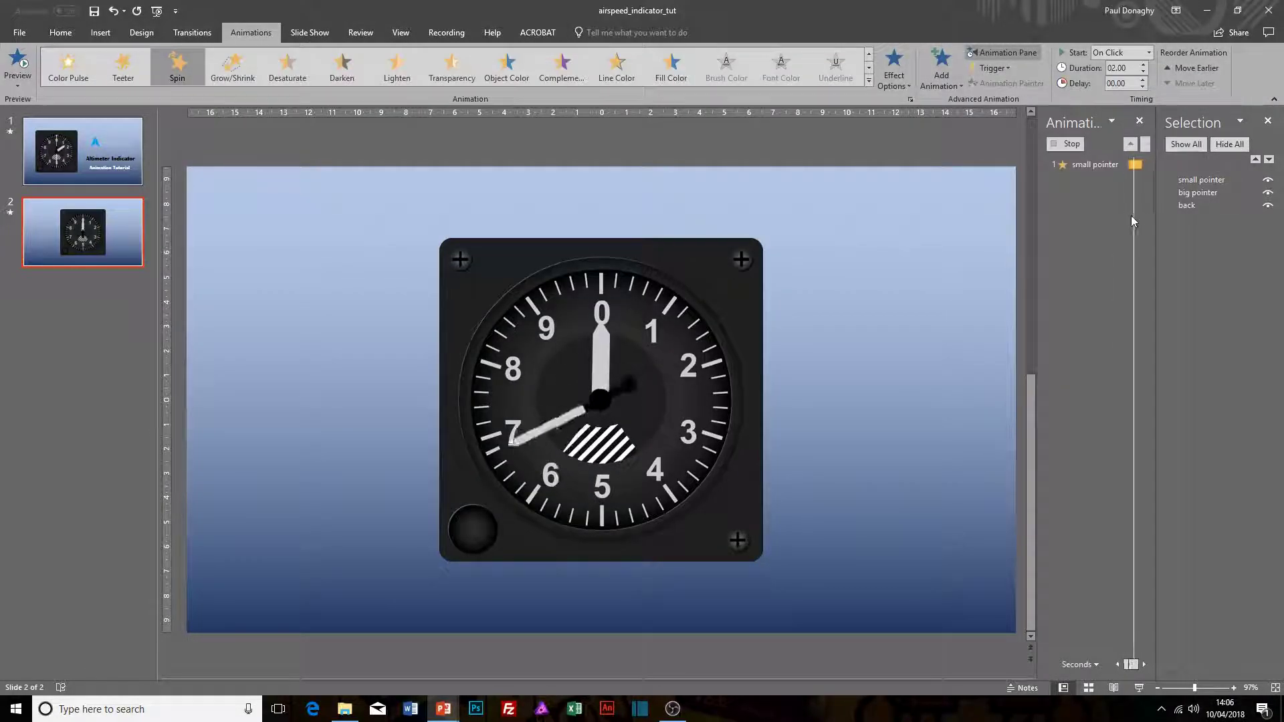
# Set the small pointer's Spin to a custom 720° clockwise, with smooth start 0.86 sec and smooth end about 0.8 sec.
pyautogui.rightClick(1100, 165)
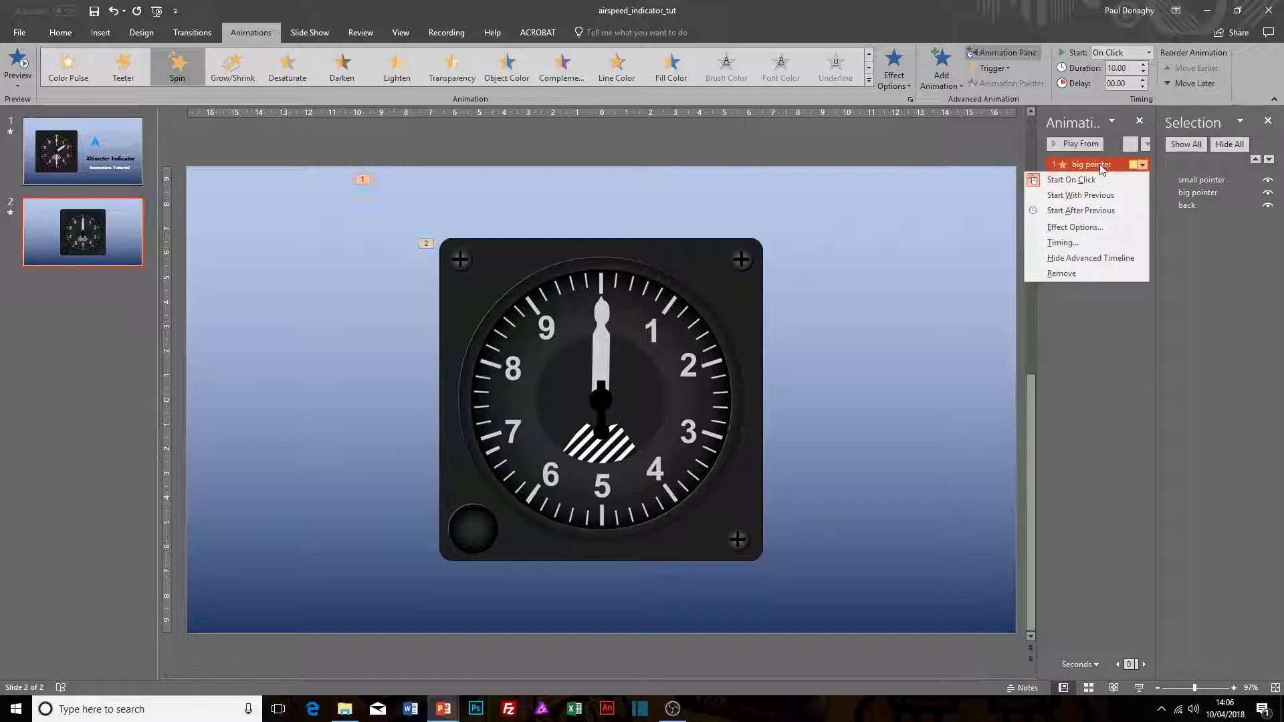
pyautogui.click(1100, 228)
pyautogui.click(1108, 180)
pyautogui.rightClick(1111, 179)
pyautogui.click(1100, 249)
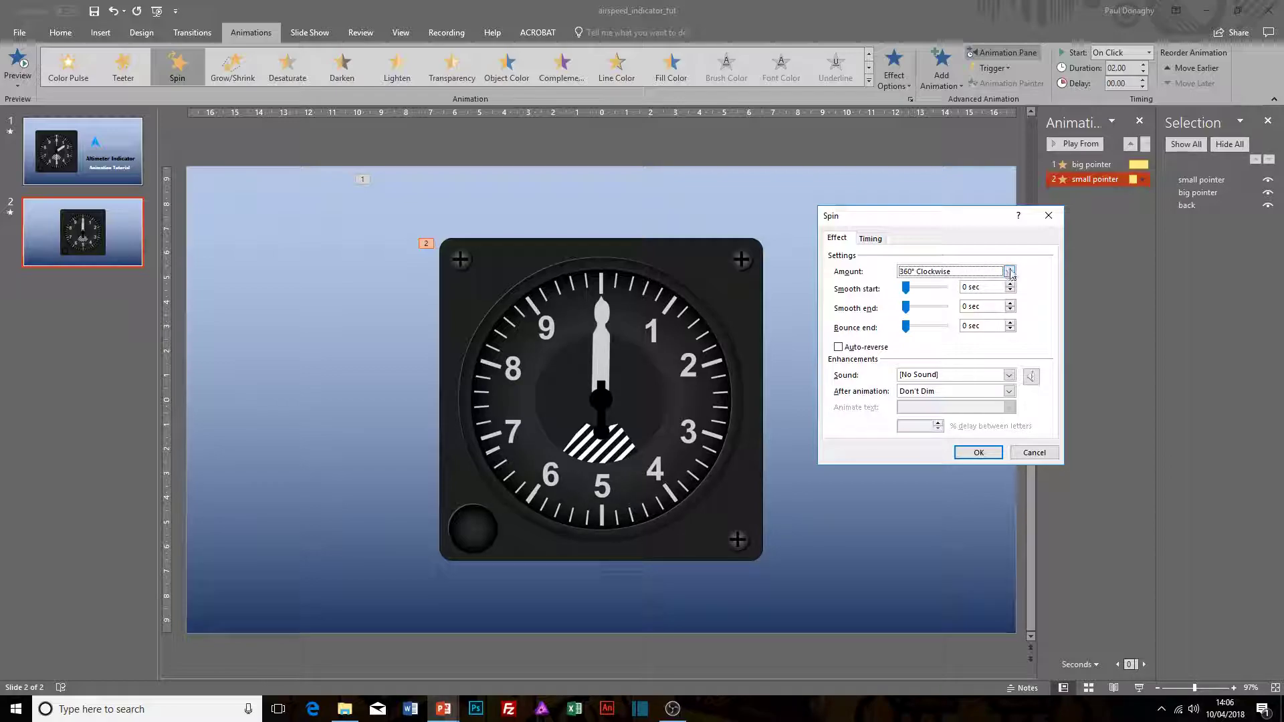
pyautogui.click(1010, 271)
pyautogui.click(953, 349)
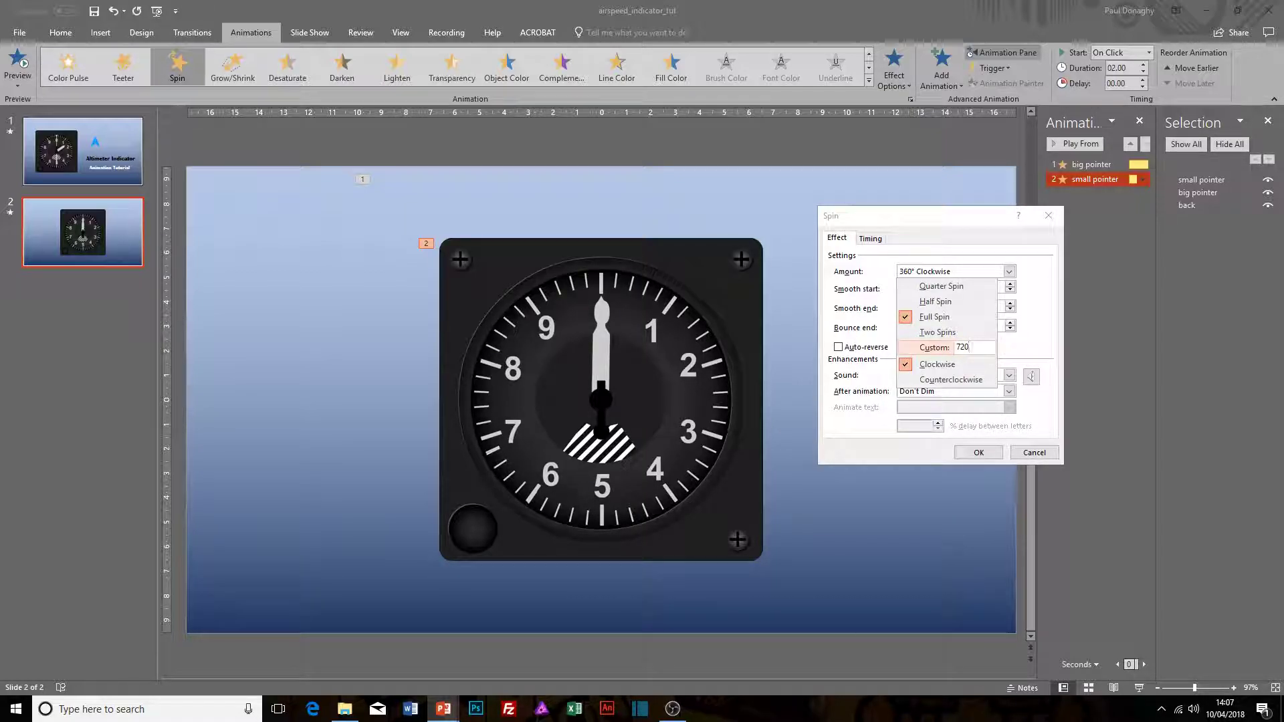
pyautogui.press('Return')
pyautogui.moveTo(906, 289); pyautogui.dragTo(924, 311)
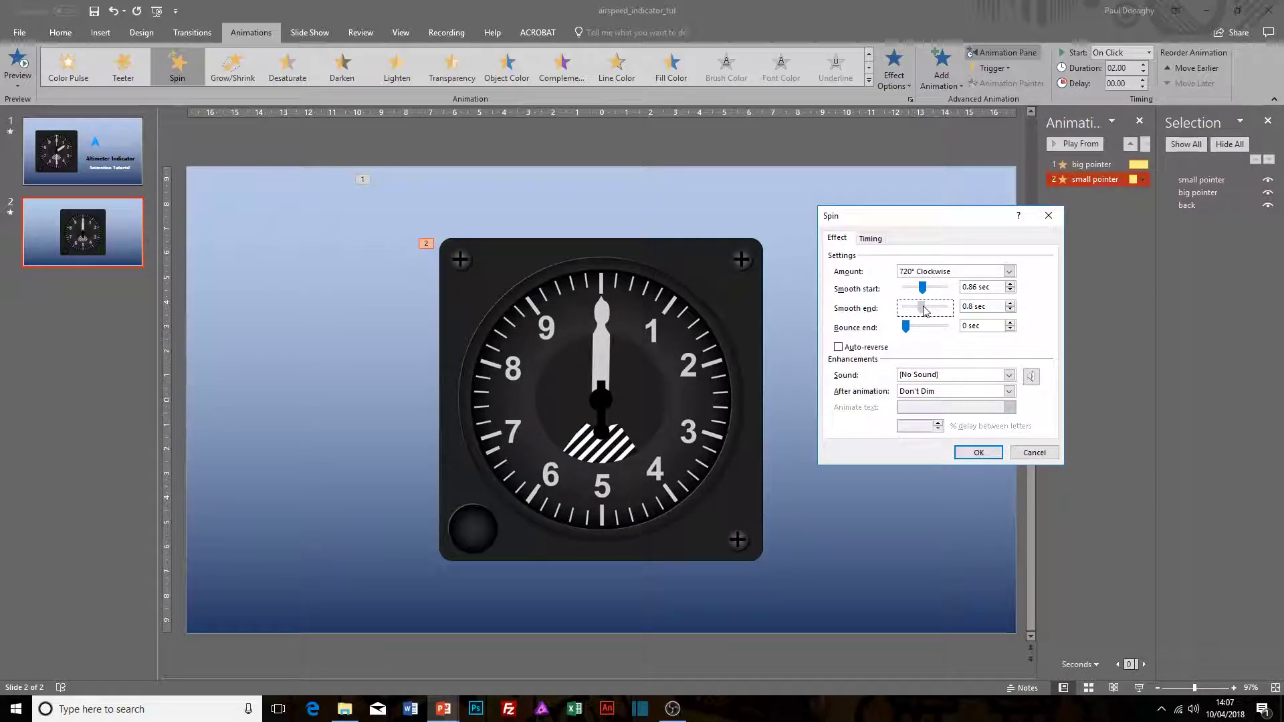
# Set the duration of the small pointer's Spin to 10 seconds and apply the settings.
pyautogui.click(870, 238)
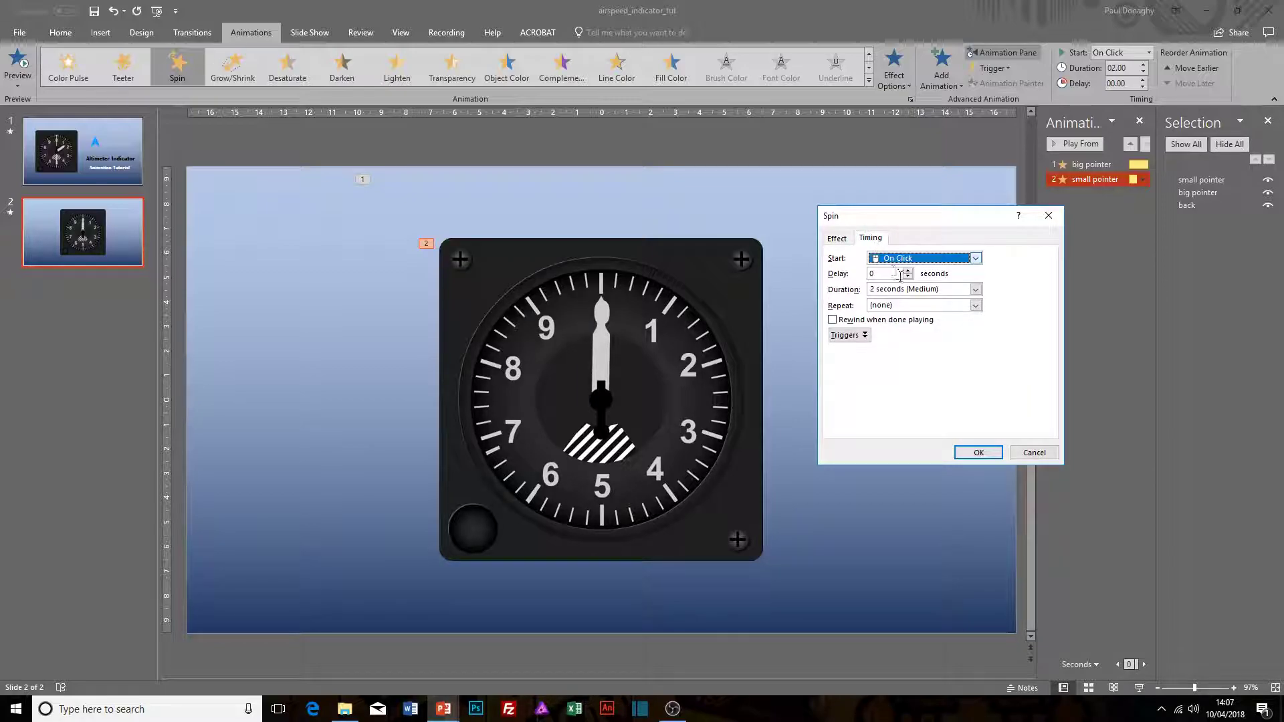
pyautogui.click(928, 289)
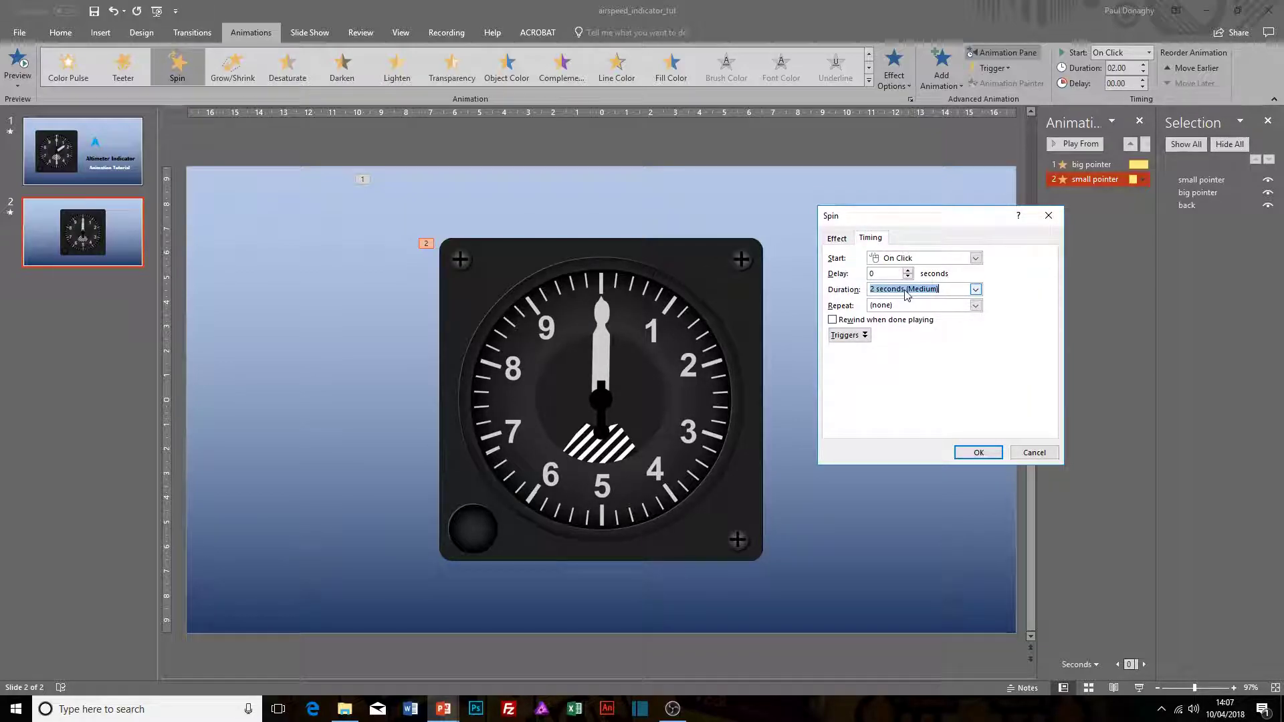
pyautogui.write('10')
pyautogui.press('Return')
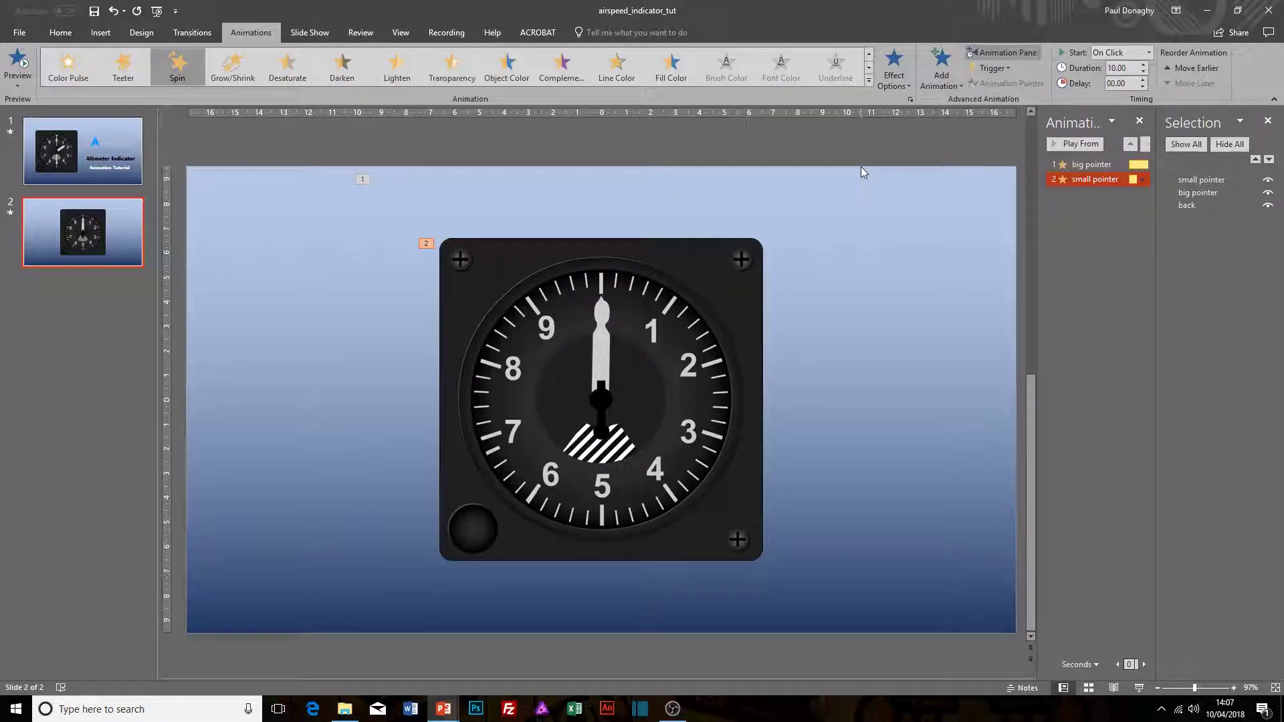
# Play the slide show from slide 2, exit it, and set the small pointer's Spin to start with previous.
pyautogui.hotkey('shift', 'F5')
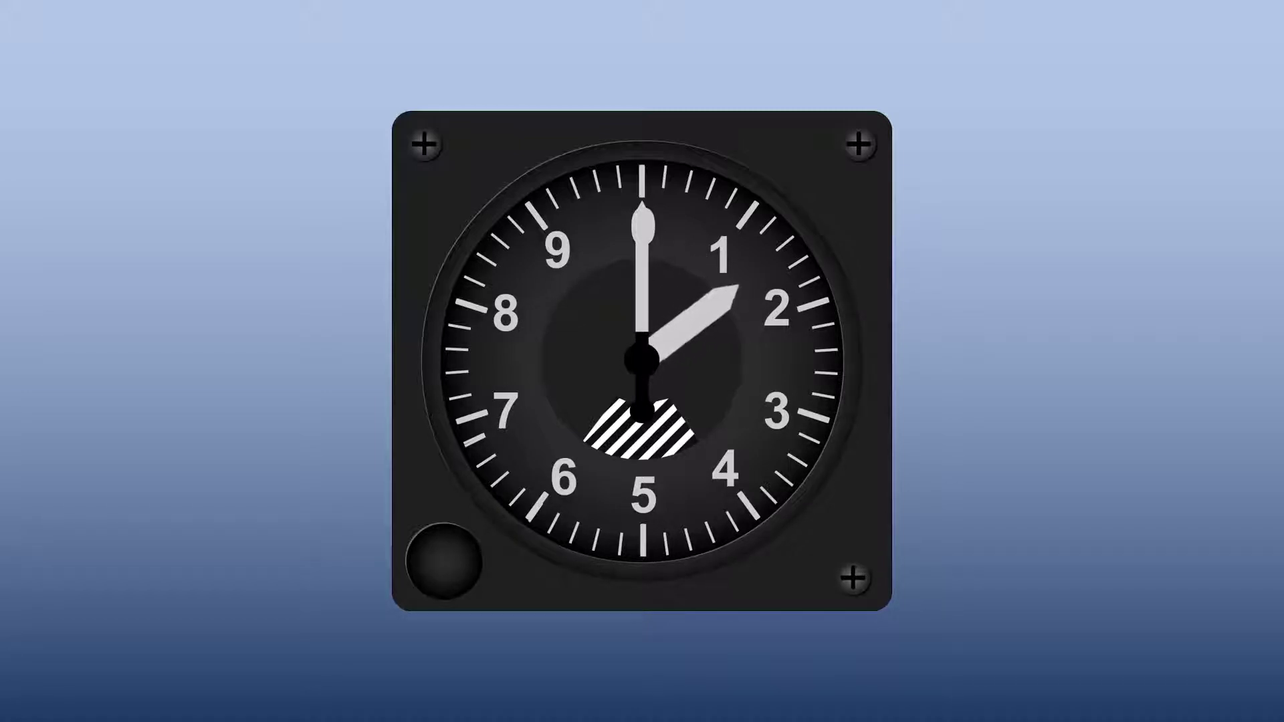
pyautogui.press('Escape')
pyautogui.click(1143, 180)
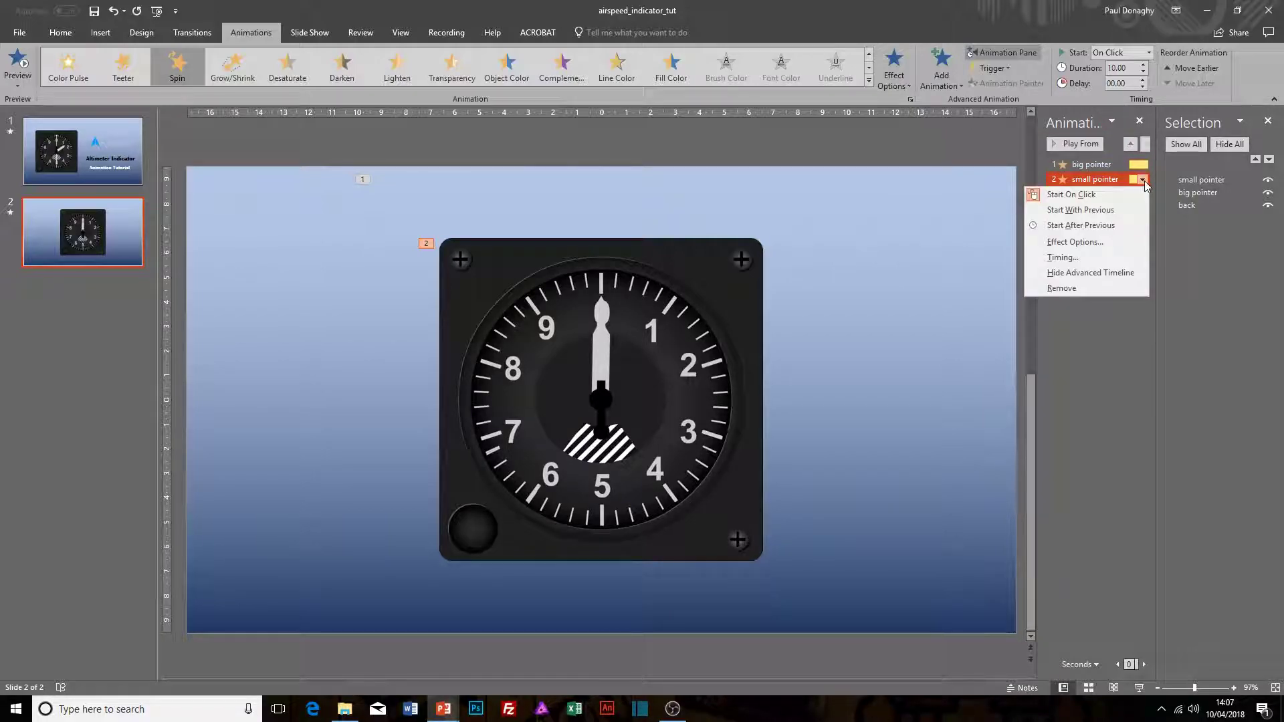
pyautogui.click(1070, 210)
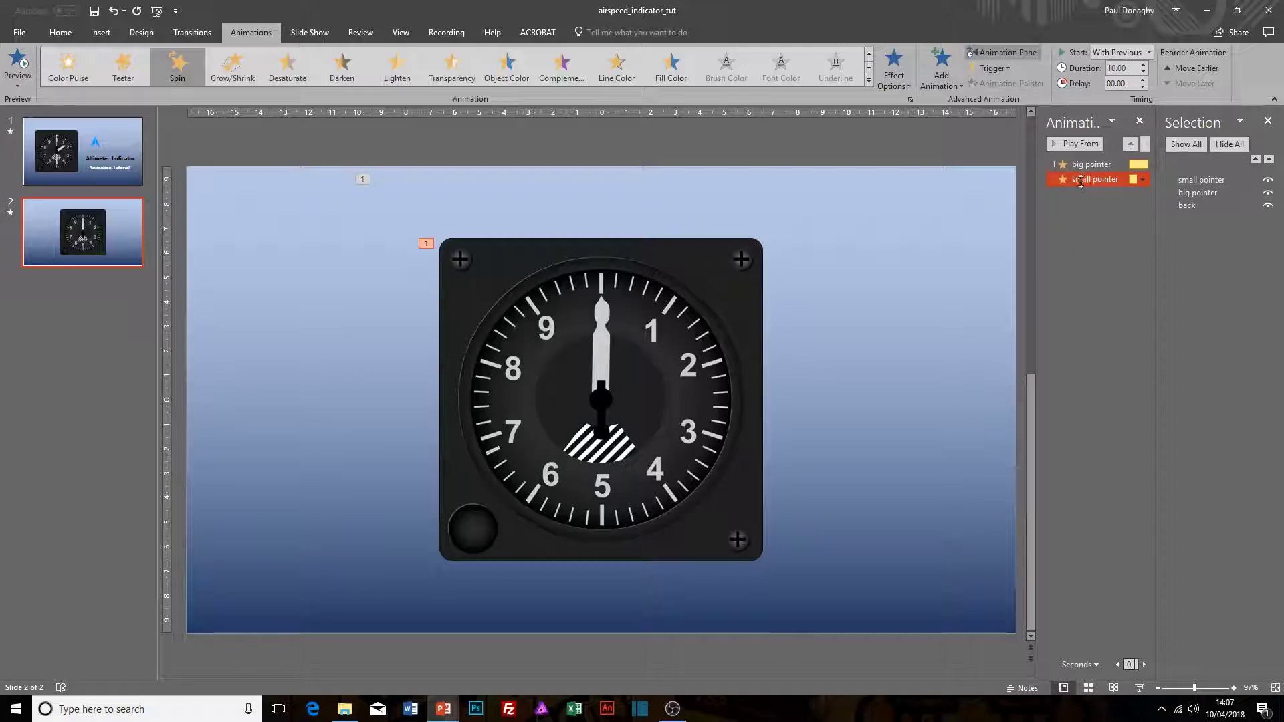
# Run the slide show from slide 2, trigger the simultaneous pointer spins to check them, and exit the show.
pyautogui.click(925, 274)
pyautogui.hotkey('shift', 'F5')
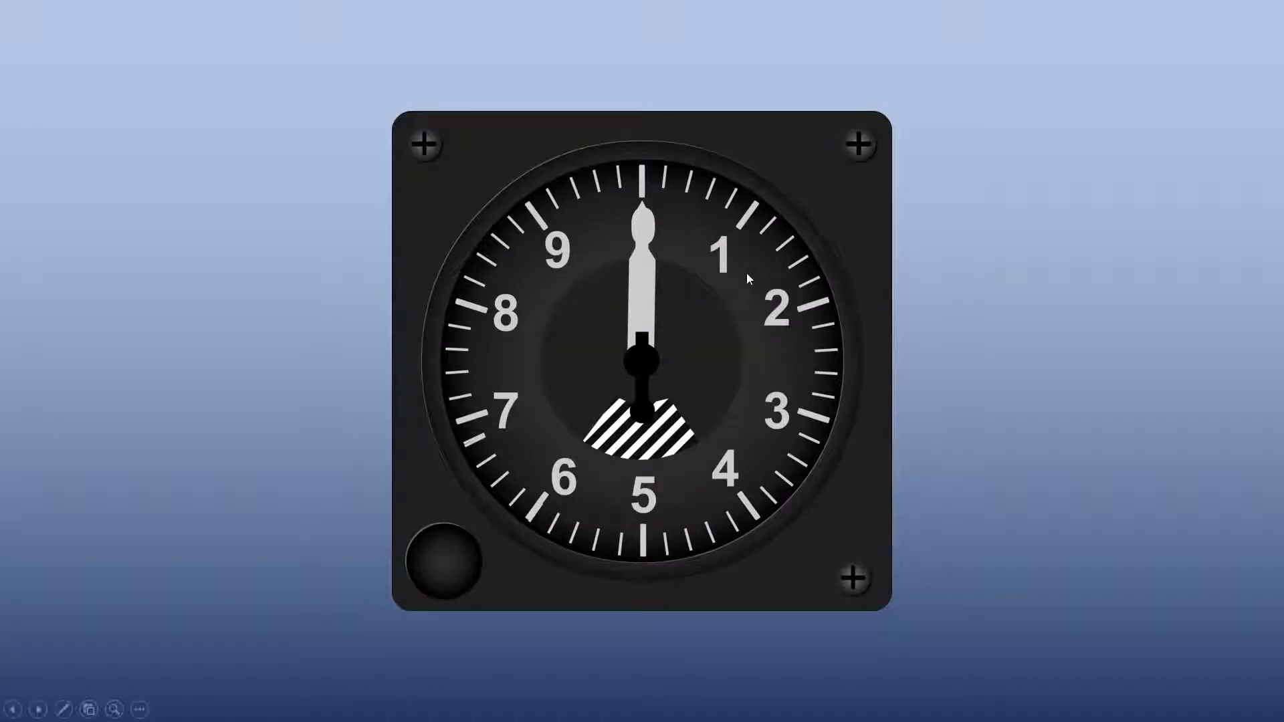
pyautogui.click(672, 281)
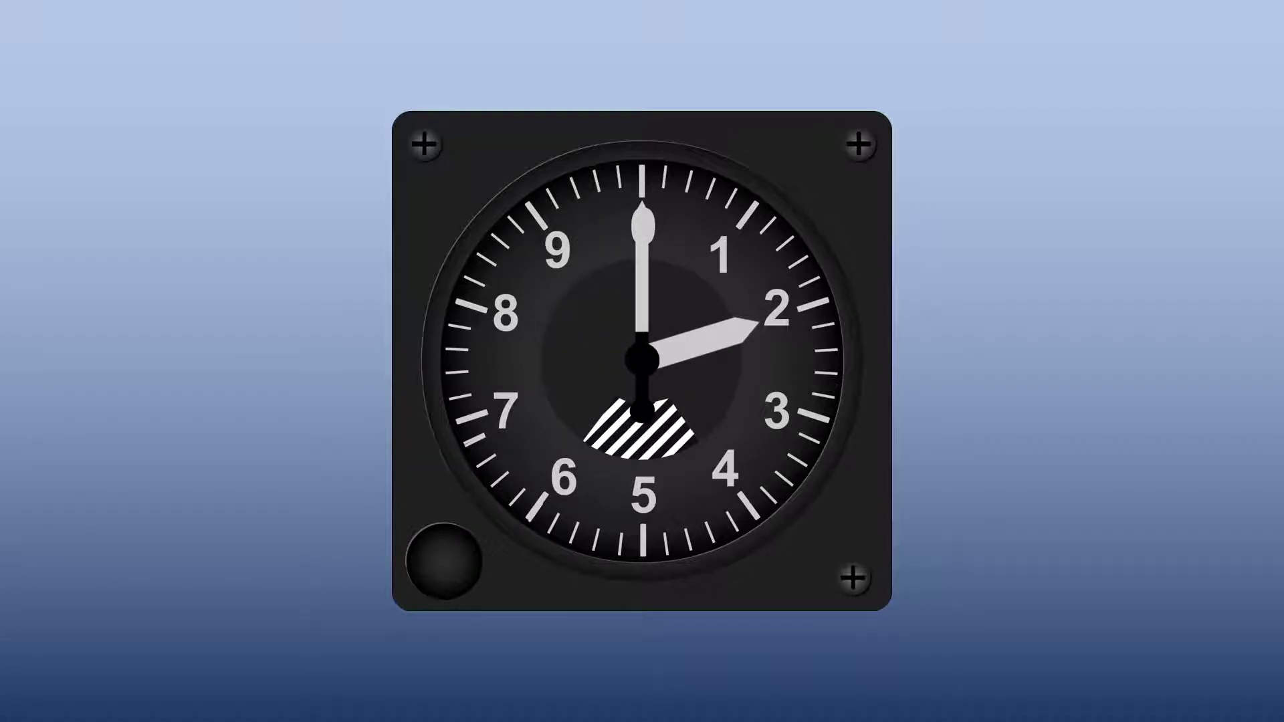
pyautogui.press('Escape')
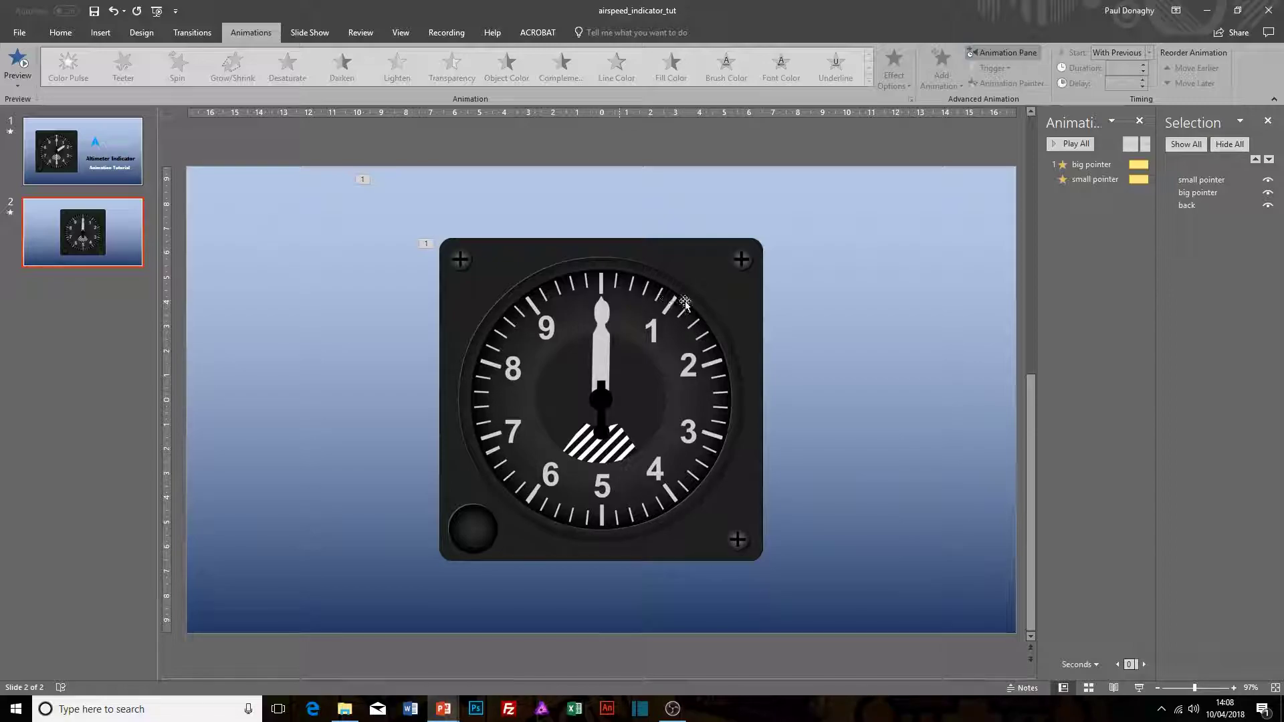